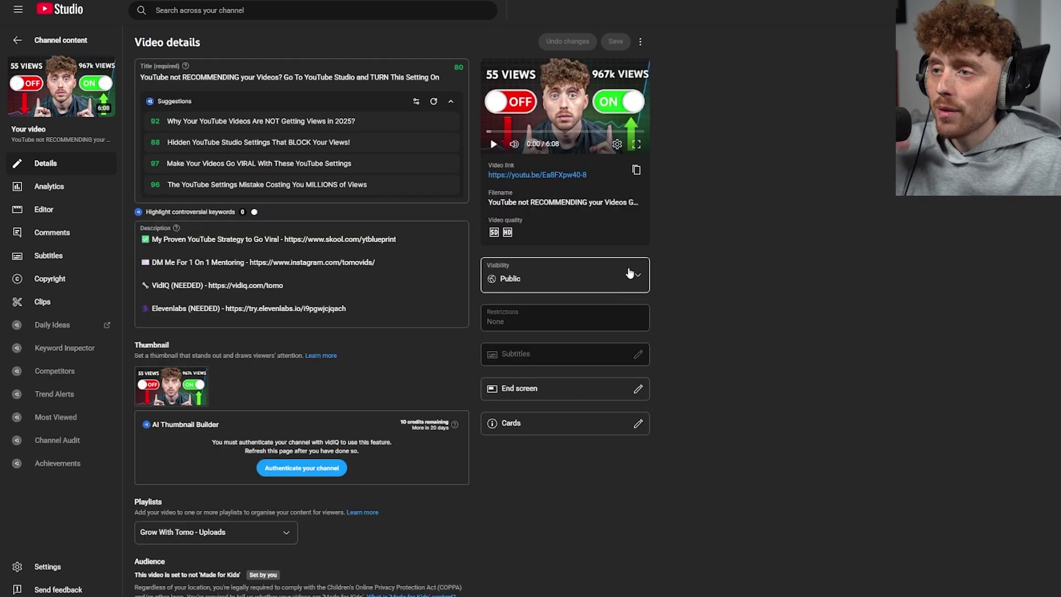
# Scroll down through the video's details page.
pyautogui.scroll(-4, 696, 312)
pyautogui.scroll(-20, 698, 315)
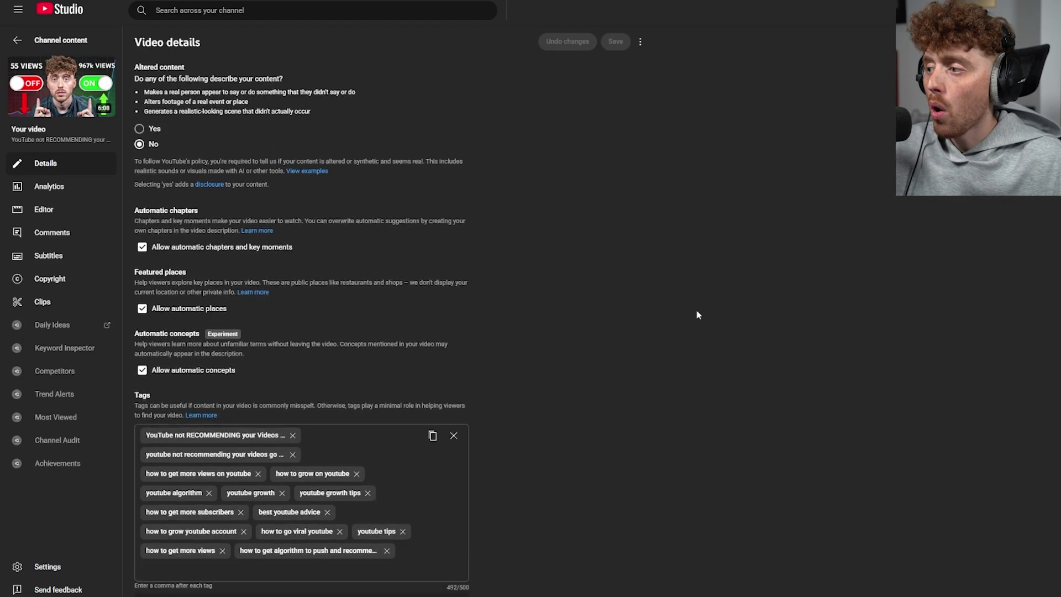
pyautogui.scroll(-4, 698, 316)
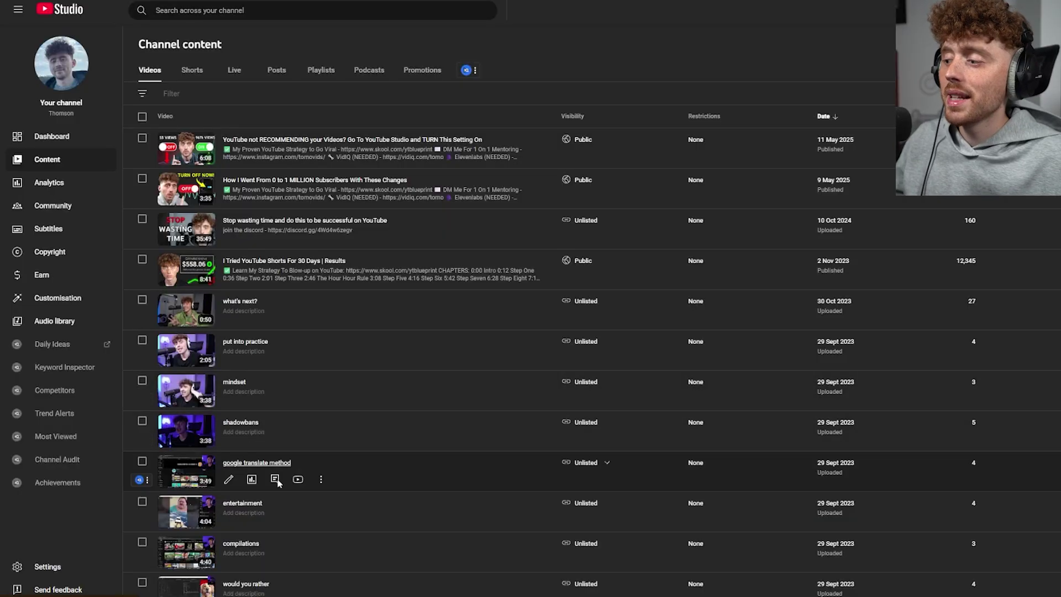
# Open the Channel > Advanced settings page in Settings.
pyautogui.click(51, 567)
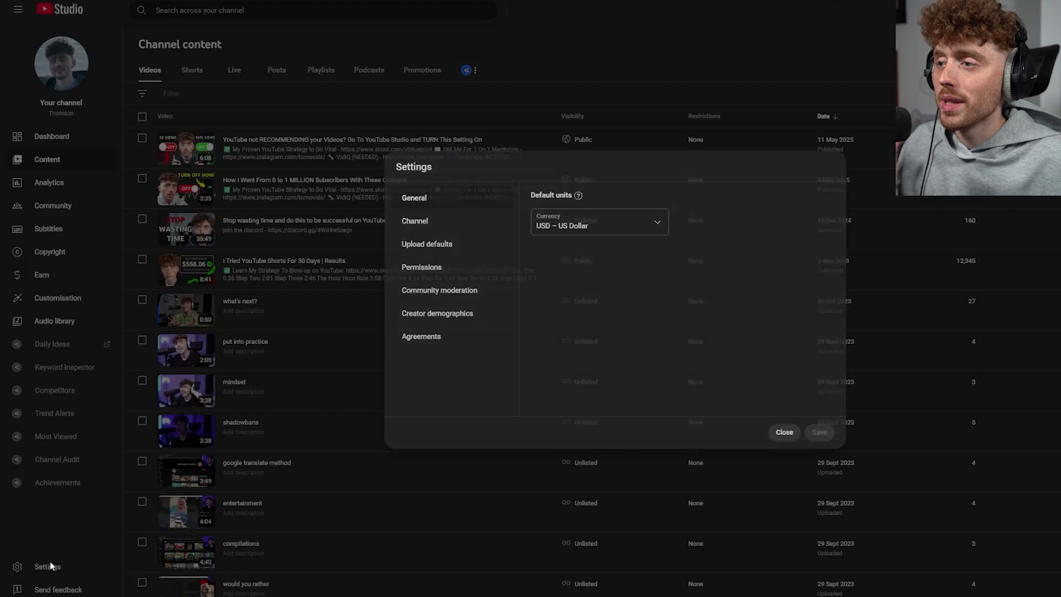
pyautogui.click(425, 221)
pyautogui.click(616, 200)
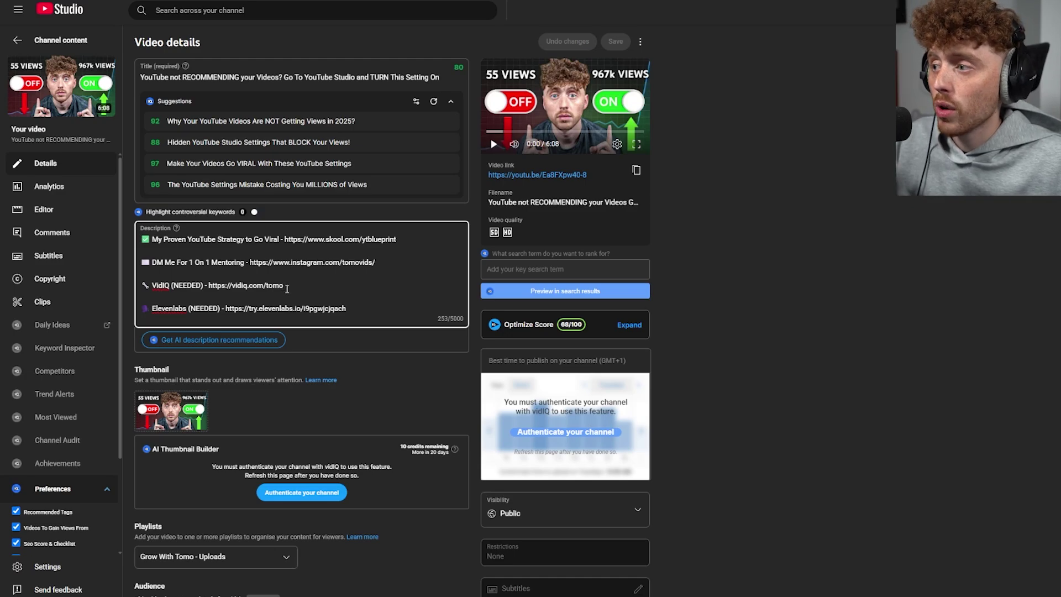
# Select the vidIQ description link, then launch vidIQ's Keyword Inspector below the tags box.
pyautogui.moveTo(287, 290); pyautogui.dragTo(207, 287)
pyautogui.click(234, 287)
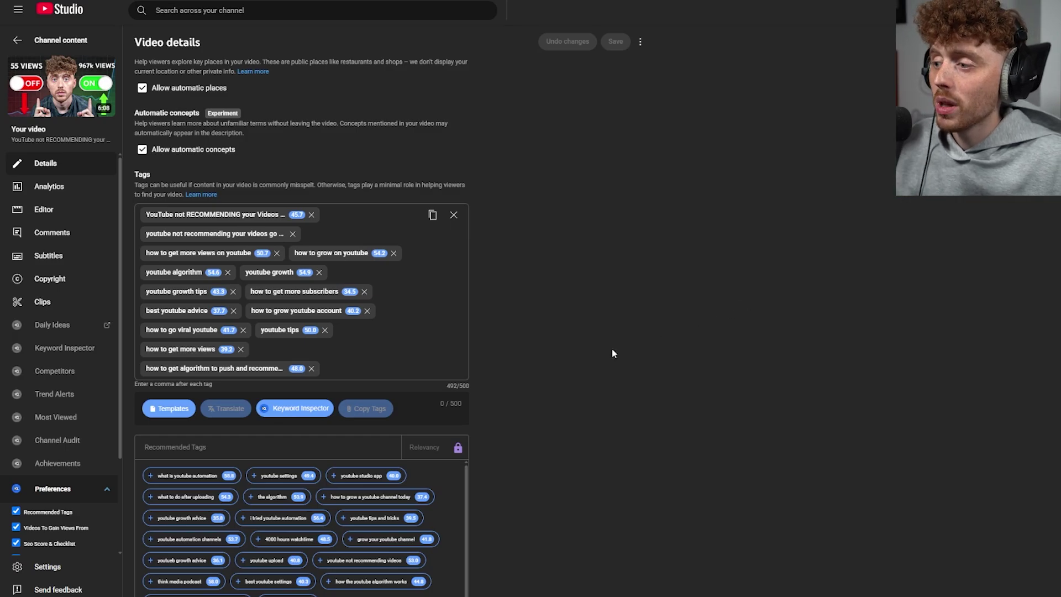
pyautogui.click(306, 411)
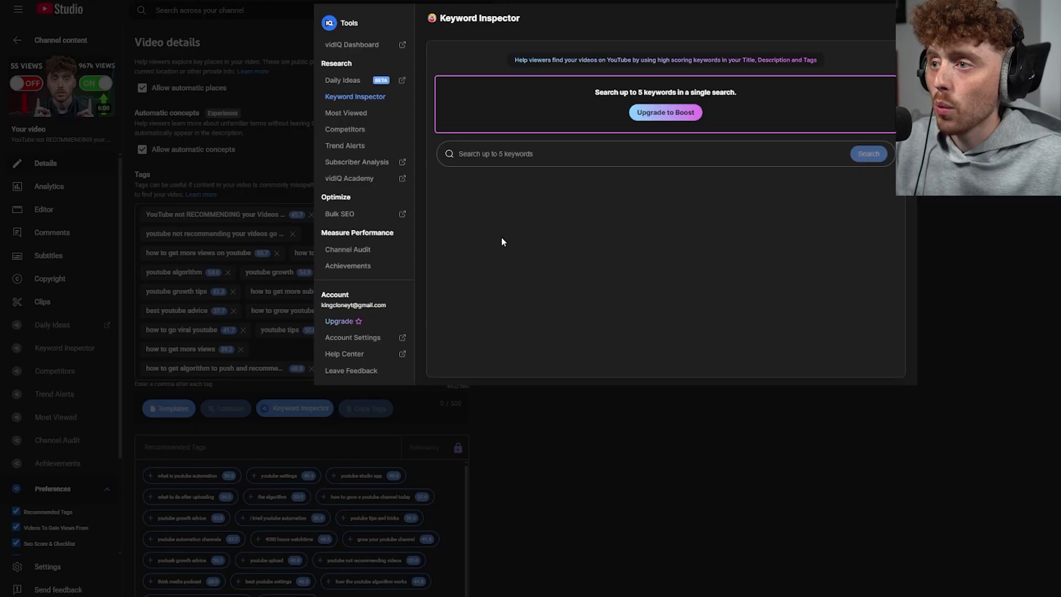
# Dismiss the Keyword Inspector overlay to return to the video details.
pyautogui.click(299, 278)
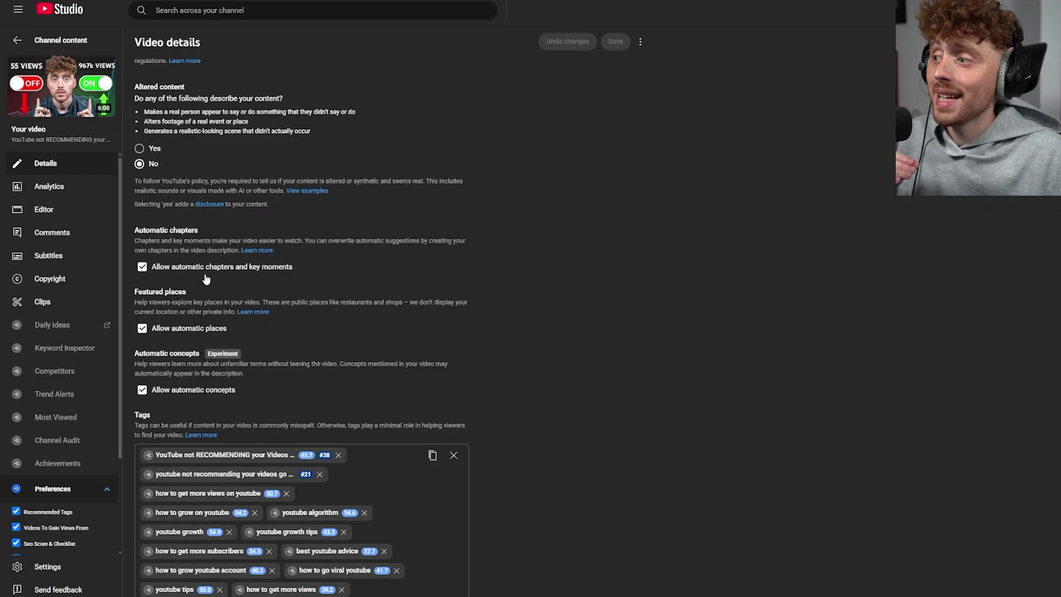
# Uncheck 'Allow automatic chapters and key moments'.
pyautogui.click(213, 270)
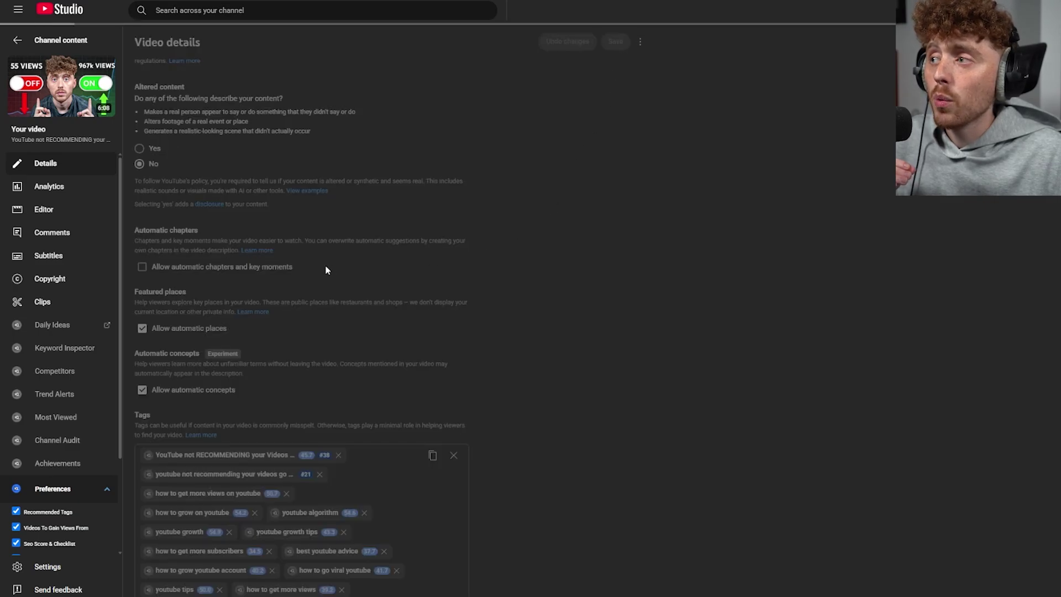
pyautogui.scroll(3, 327, 262)
pyautogui.scroll(10, 329, 268)
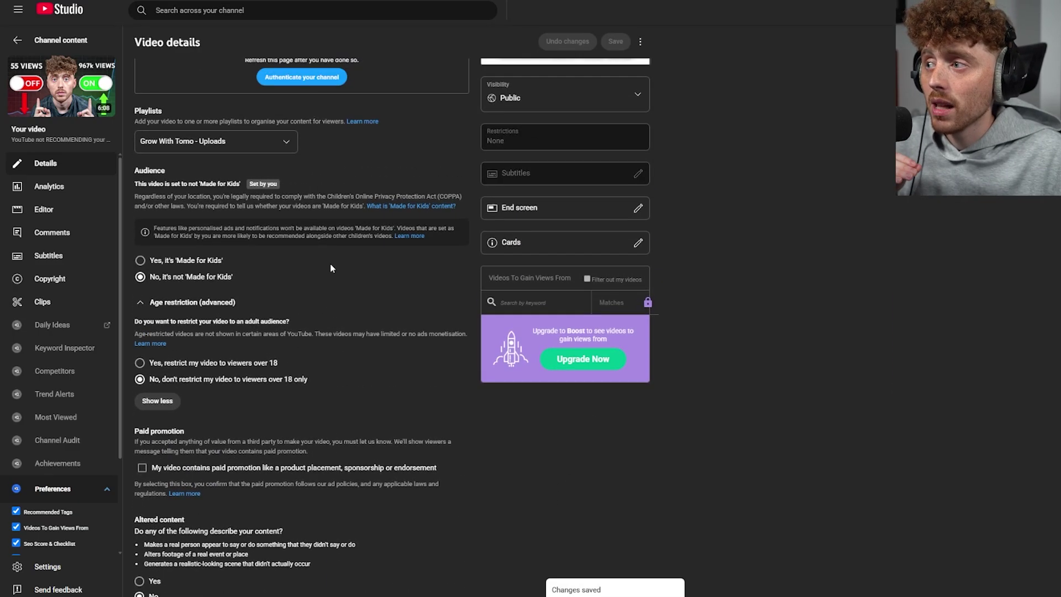
# Add '0:00 - Introduction' and '0:15 - 1 Setting' timestamp lines to the description's end.
pyautogui.click(363, 314)
pyautogui.press('Return')
pyautogui.press('Return')
pyautogui.press('Return')
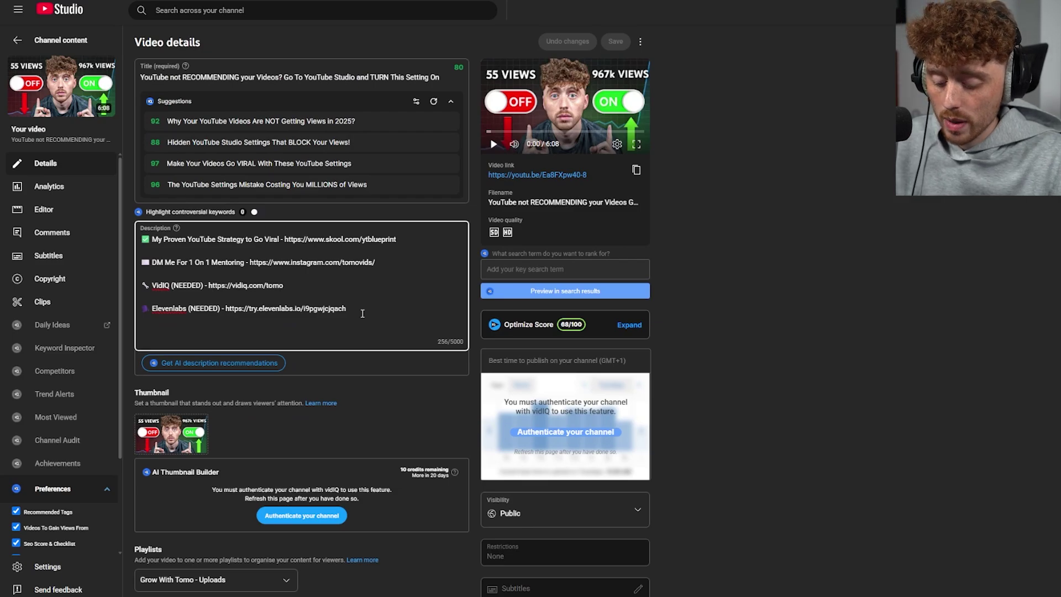
pyautogui.write('0')
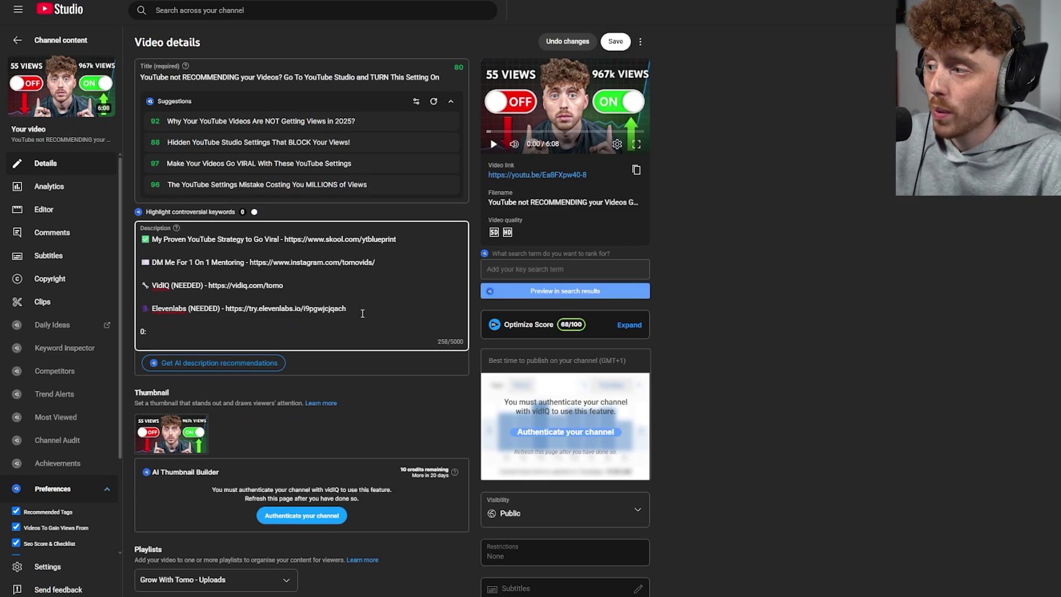
pyautogui.write(':00 - Introduction')
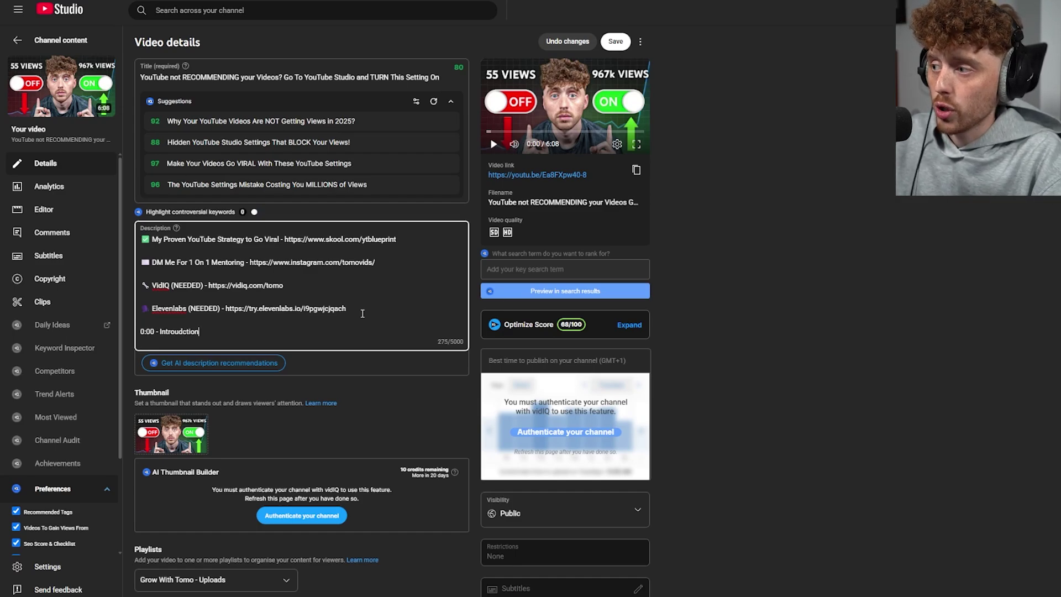
pyautogui.press('Return')
pyautogui.write('0')
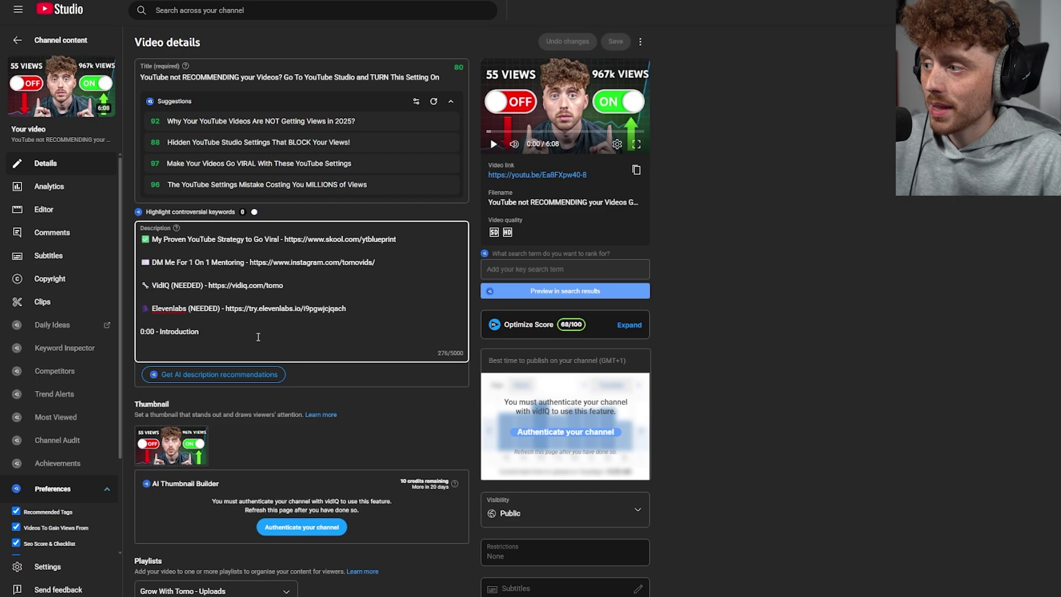
pyautogui.write(':15')
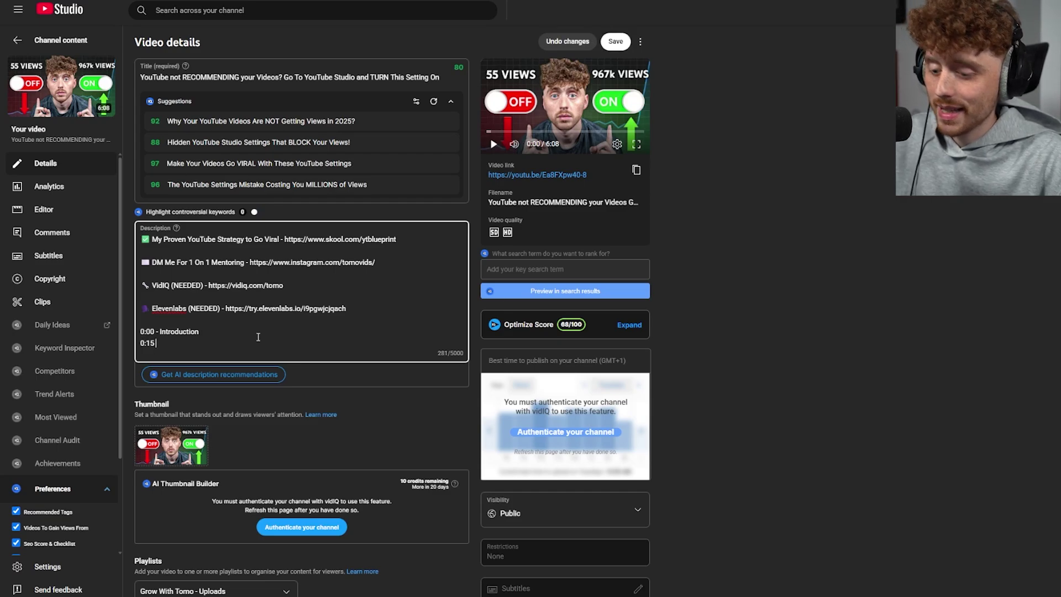
pyautogui.write(' - 1 Setting')
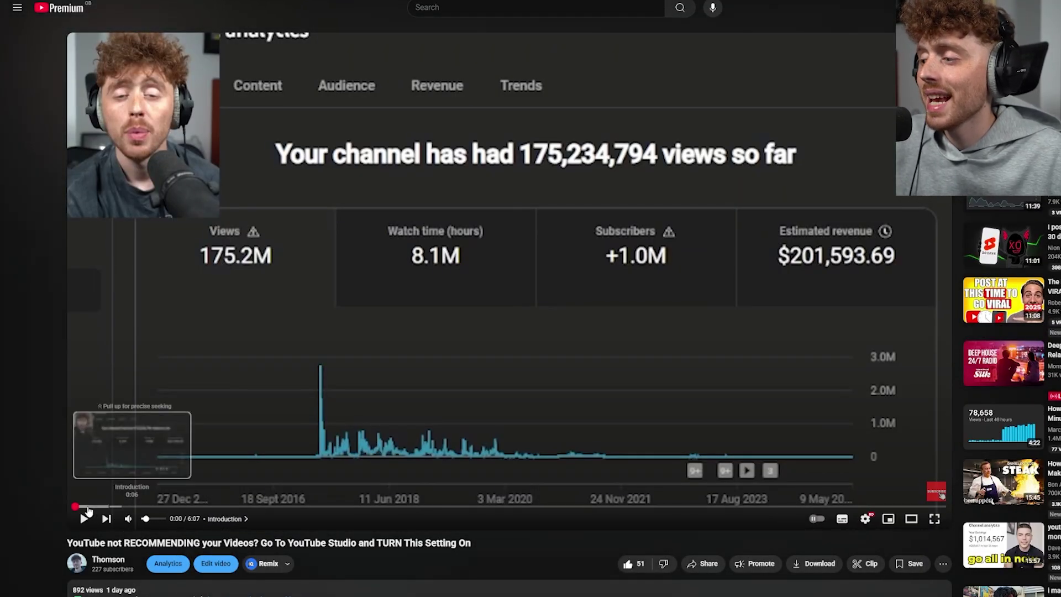
# Jump the video to the 0:15 '1 Setting' chapter marker.
pyautogui.click(109, 506)
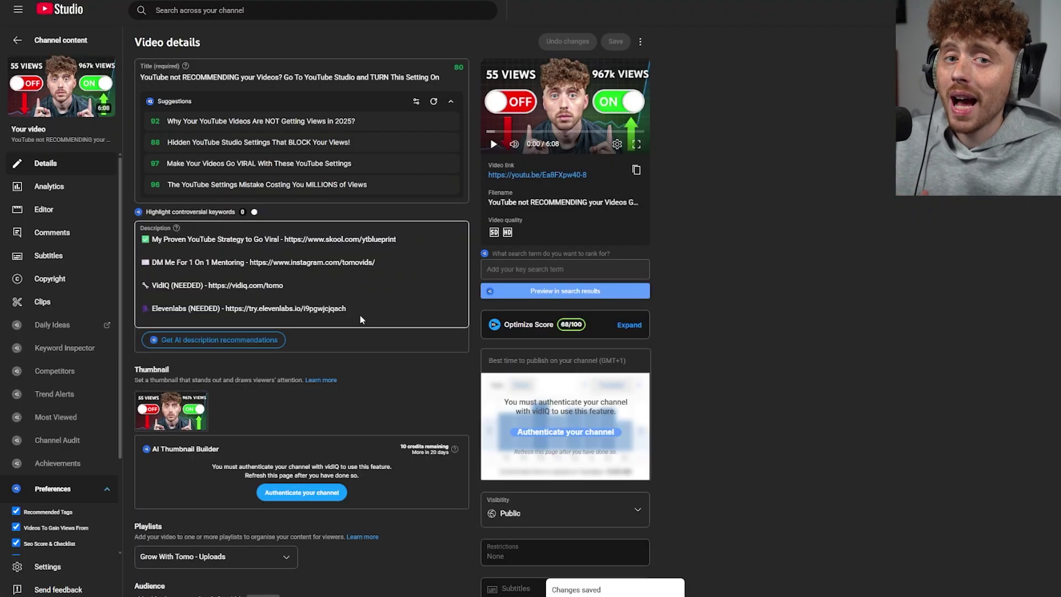
# Re-enable automatic chapters and key moments and disable automatic places.
pyautogui.scroll(-9, 386, 299)
pyautogui.scroll(-5, 386, 299)
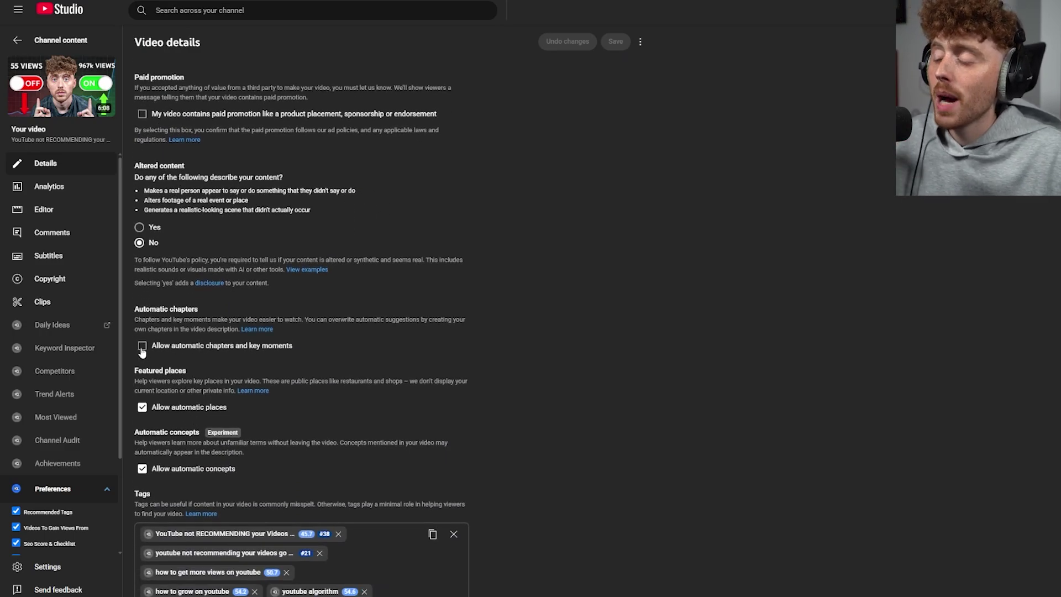
pyautogui.click(142, 352)
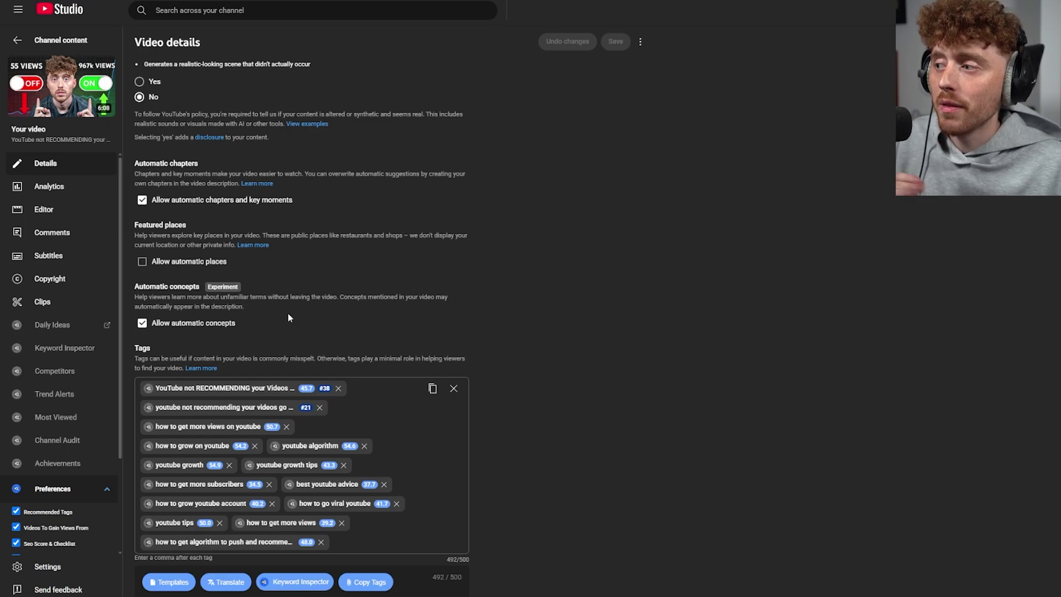
pyautogui.click(226, 330)
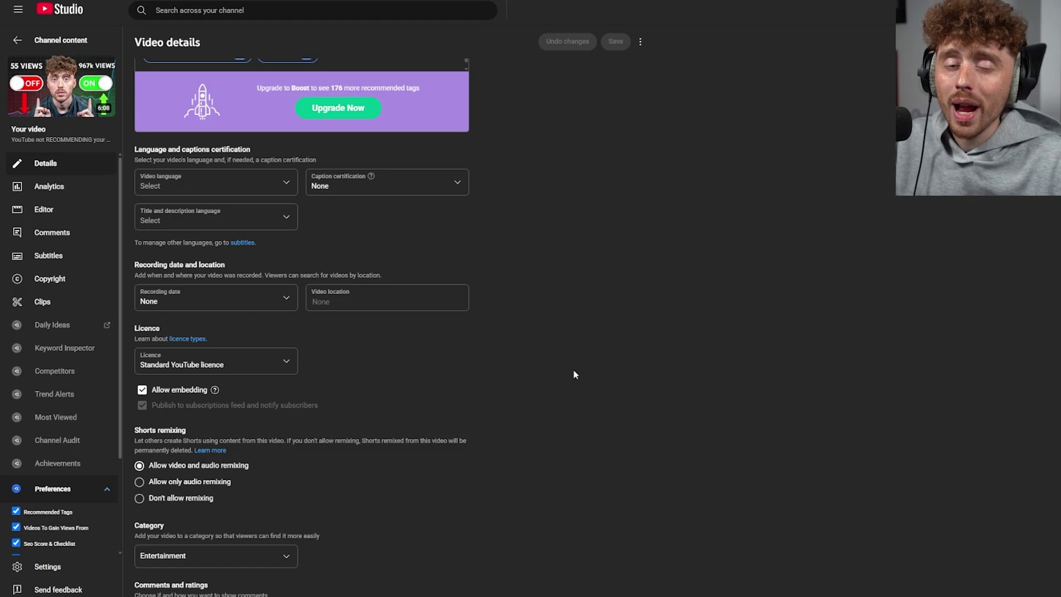
pyautogui.click(215, 364)
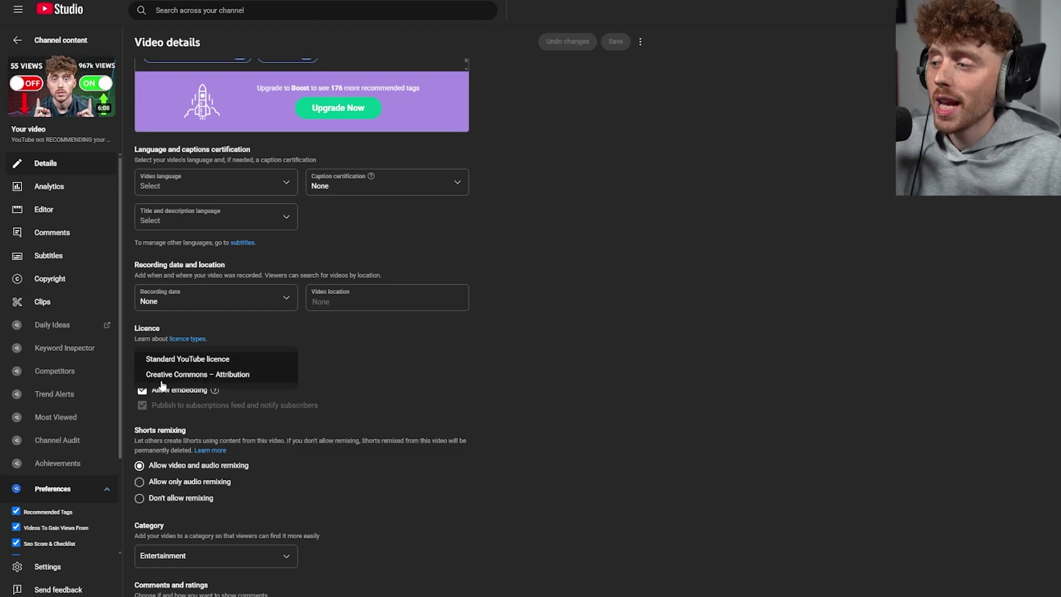
pyautogui.click(464, 362)
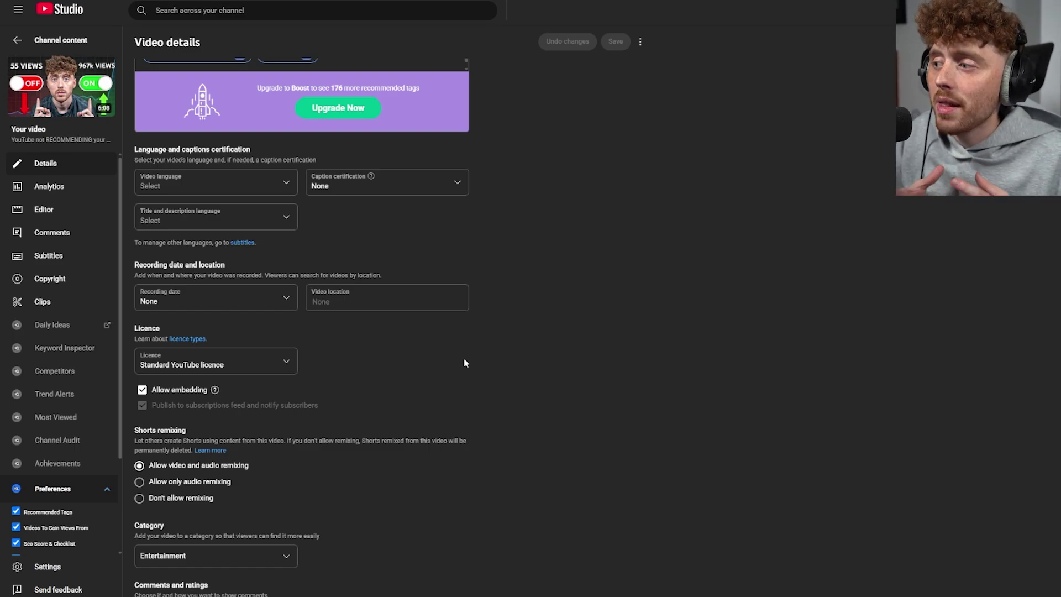
pyautogui.click(277, 371)
pyautogui.click(474, 352)
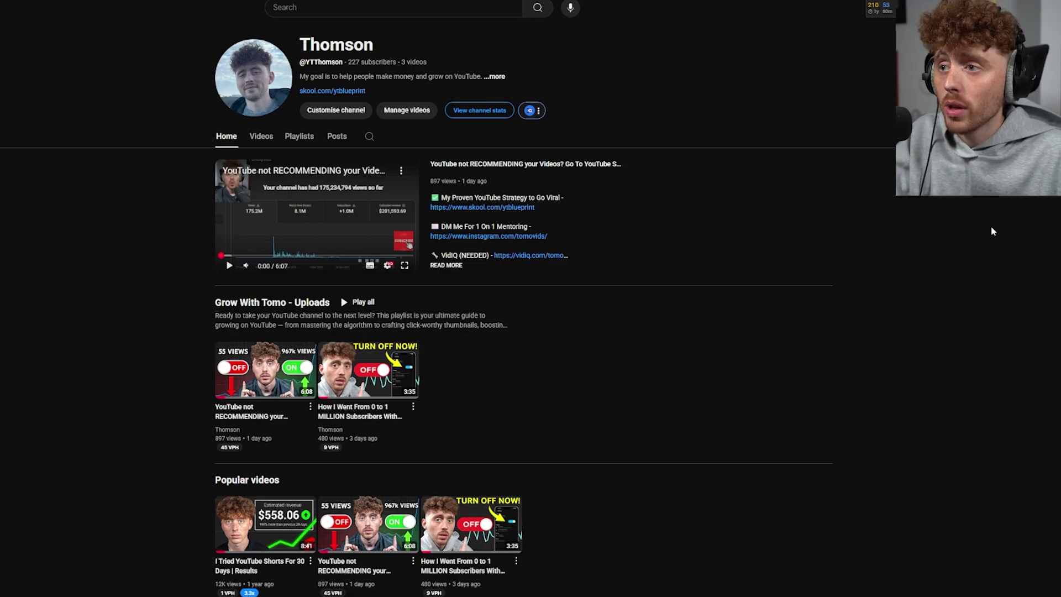
pyautogui.scroll(-1, 430, 386)
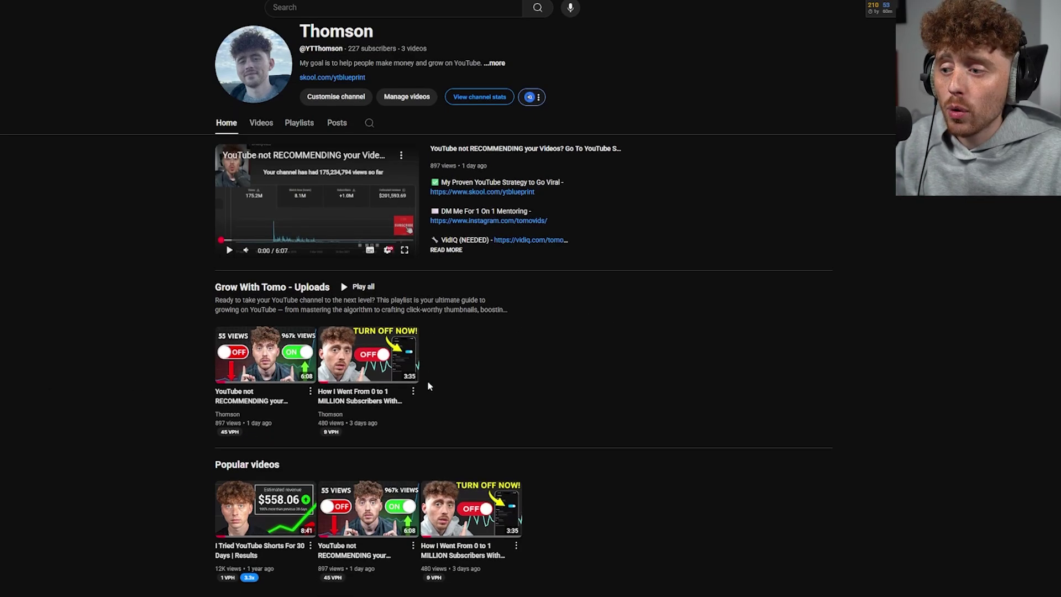
pyautogui.scroll(1, 774, 307)
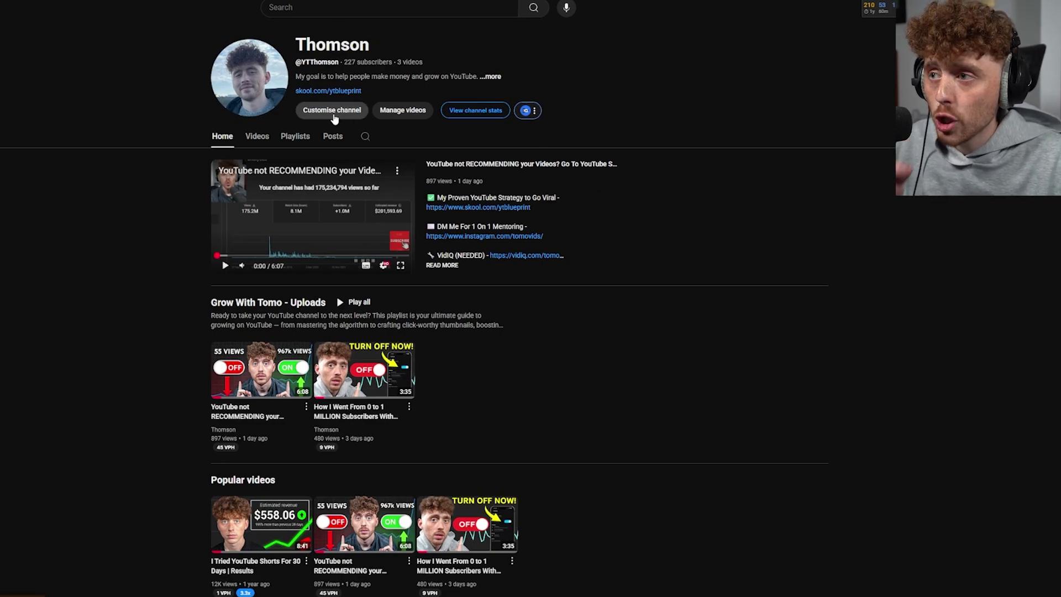
pyautogui.click(334, 111)
pyautogui.click(196, 74)
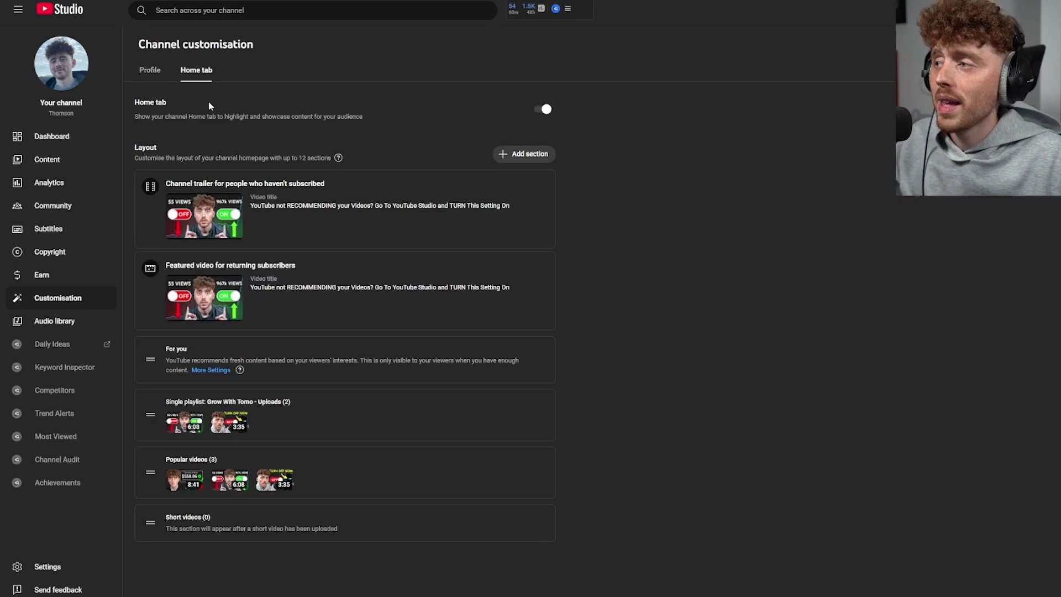
pyautogui.doubleClick(145, 148)
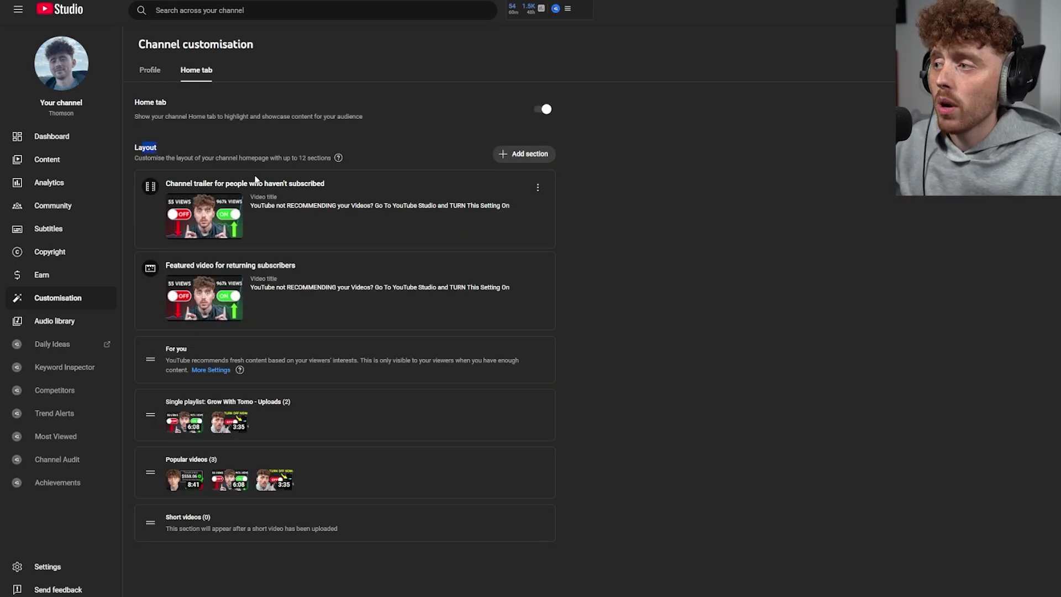
pyautogui.click(806, 150)
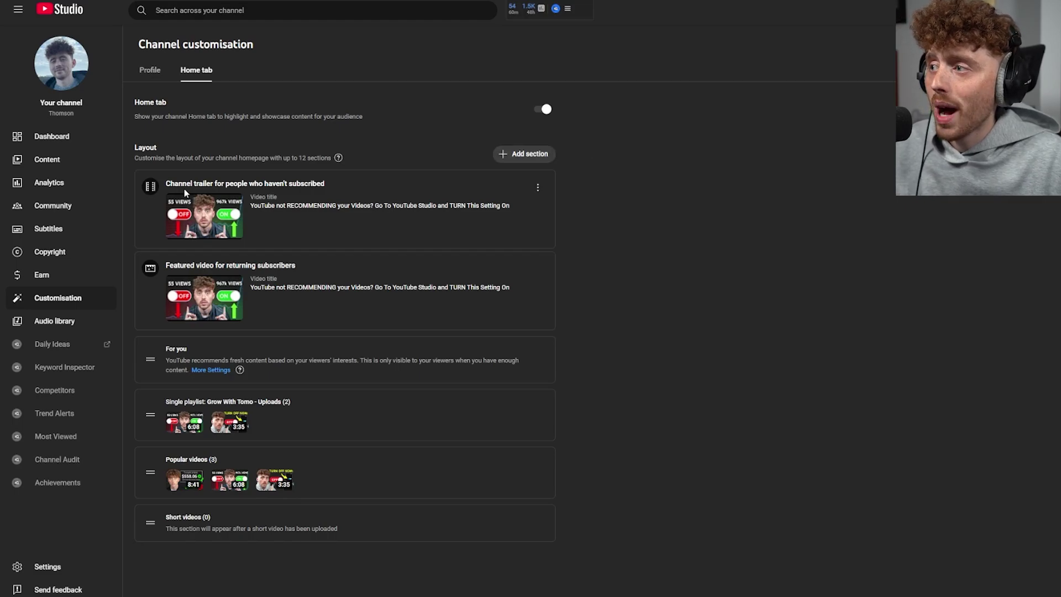
pyautogui.click(521, 156)
pyautogui.click(427, 121)
pyautogui.click(520, 156)
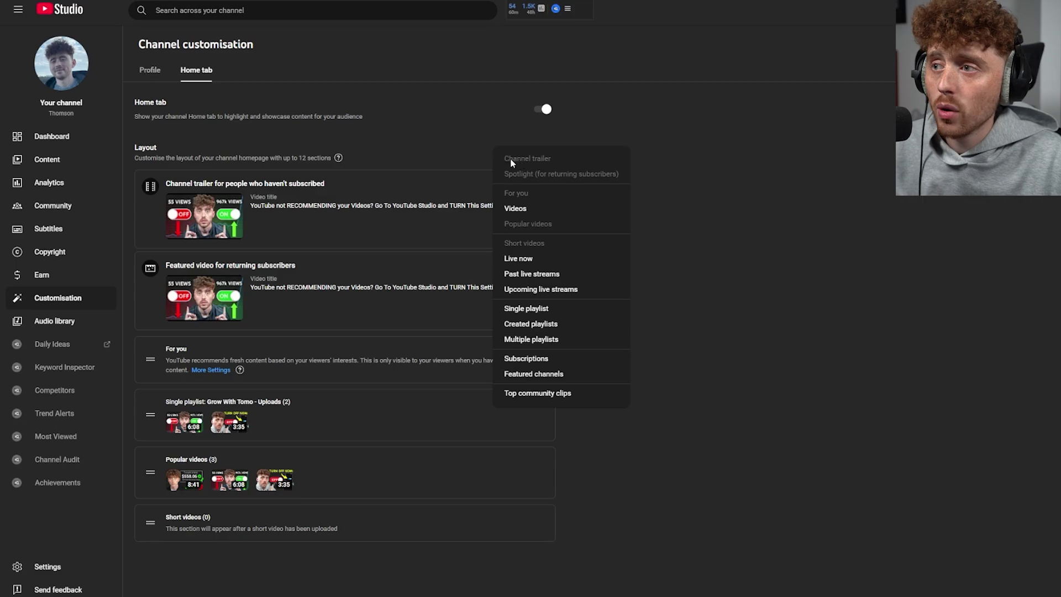
pyautogui.click(681, 164)
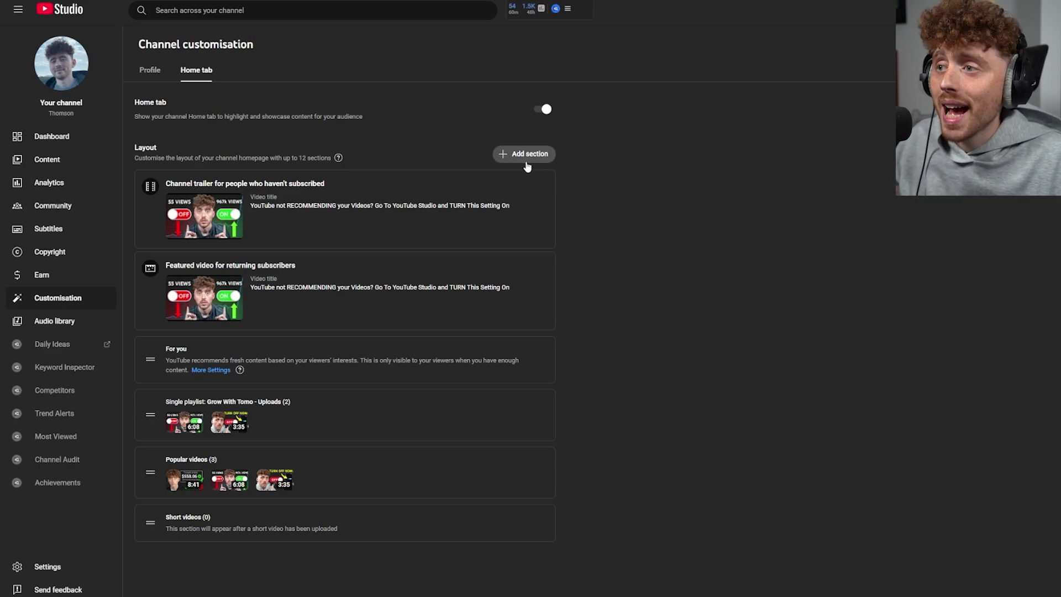
pyautogui.click(526, 160)
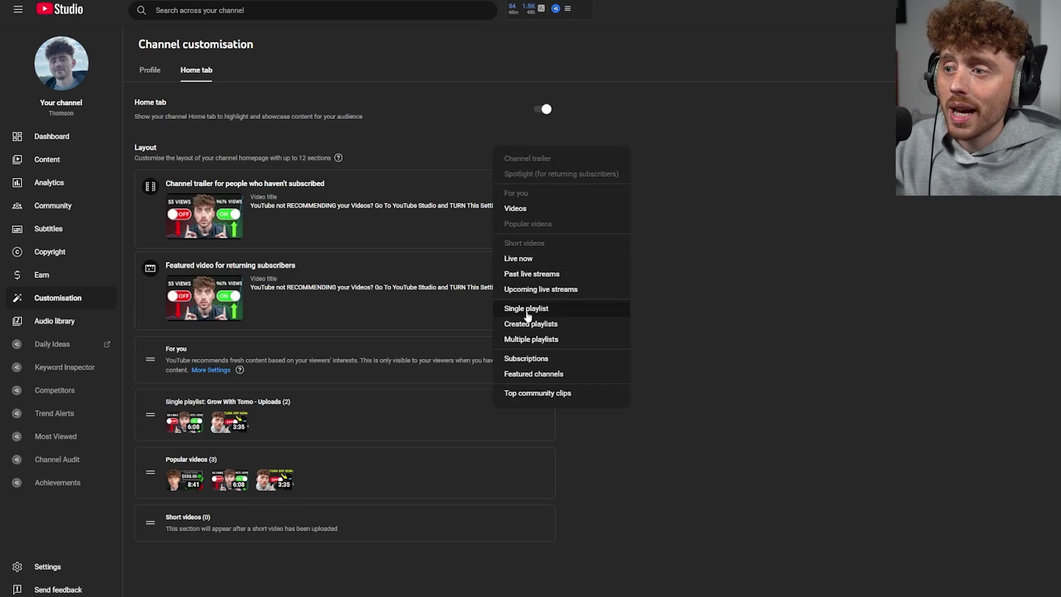
pyautogui.click(840, 270)
pyautogui.moveTo(367, 419)
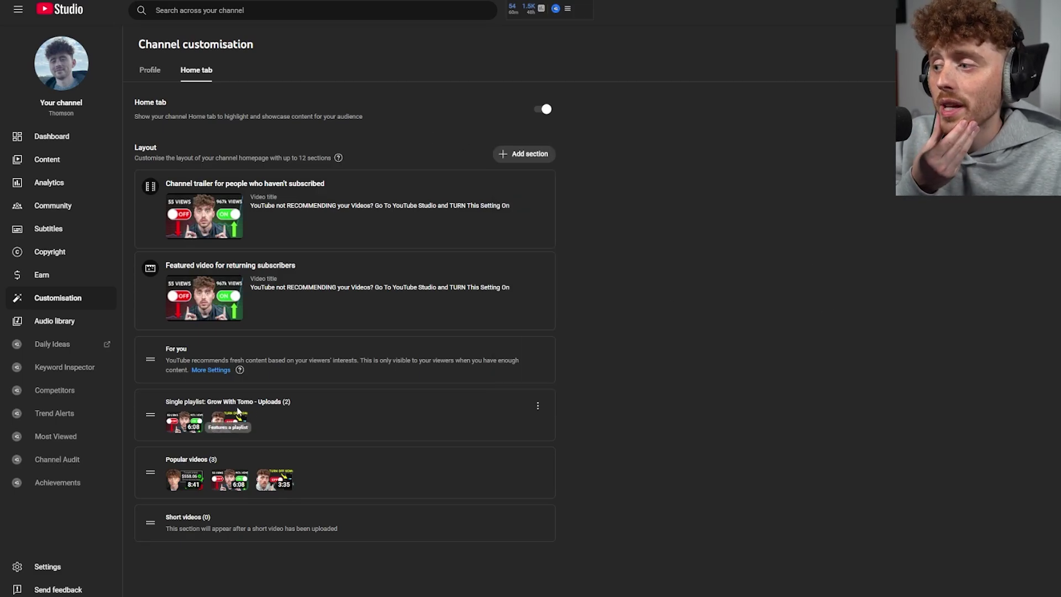
pyautogui.moveTo(214, 458)
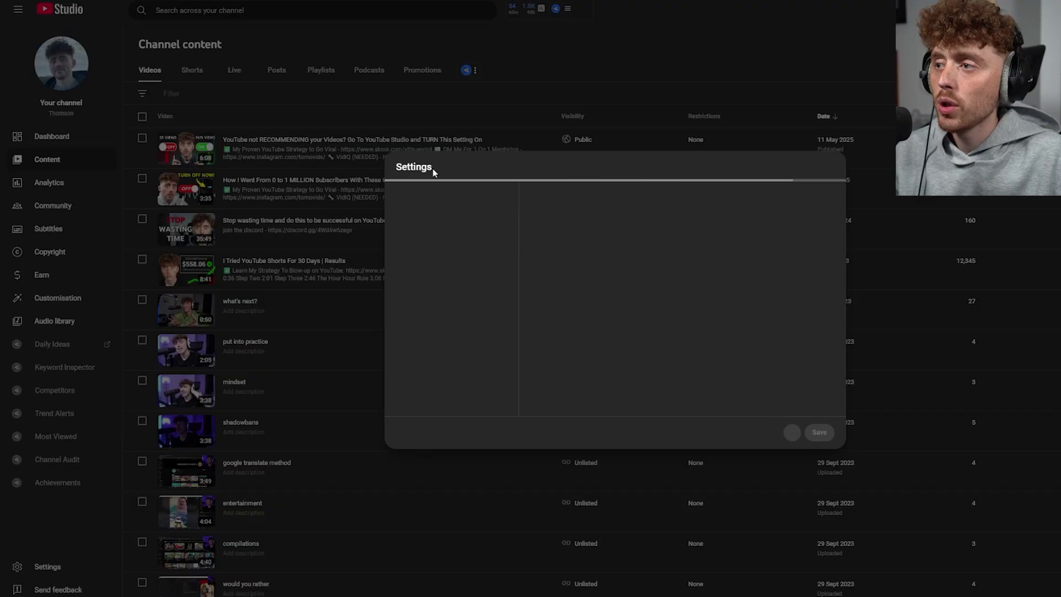
# Show the channel's basic info: country United Kingdom and its nine keywords.
pyautogui.click(415, 221)
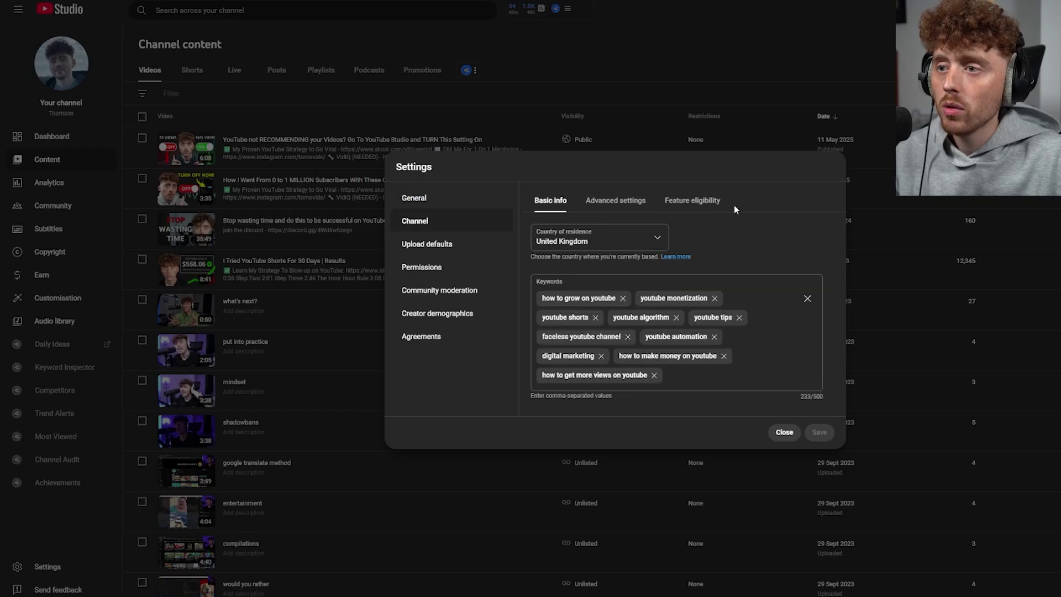
pyautogui.click(698, 200)
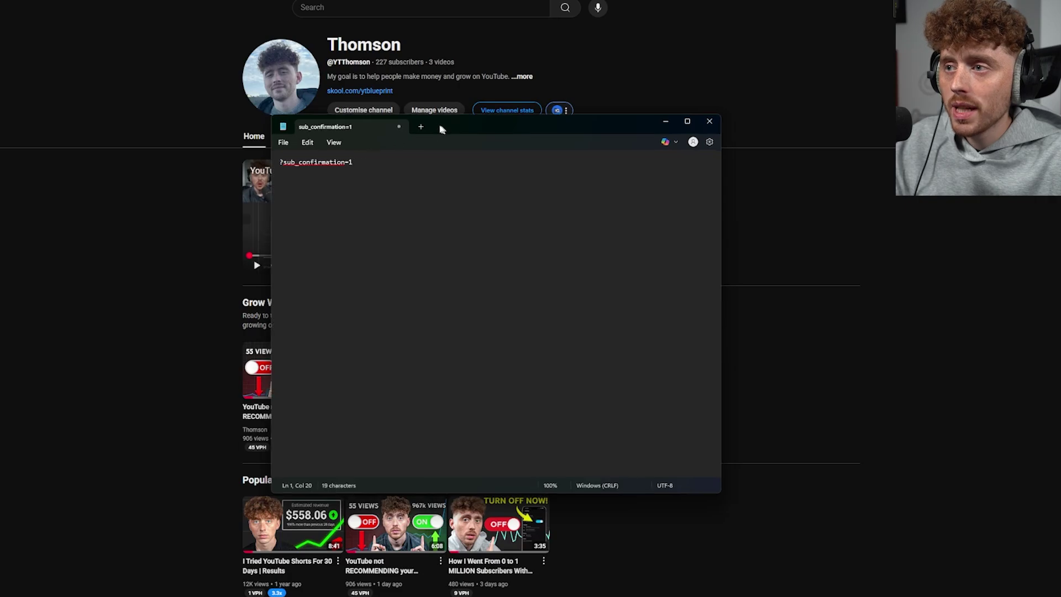
# Shift the ?sub_confirmation=1 Notepad window slightly left.
pyautogui.moveTo(441, 128); pyautogui.dragTo(419, 128)
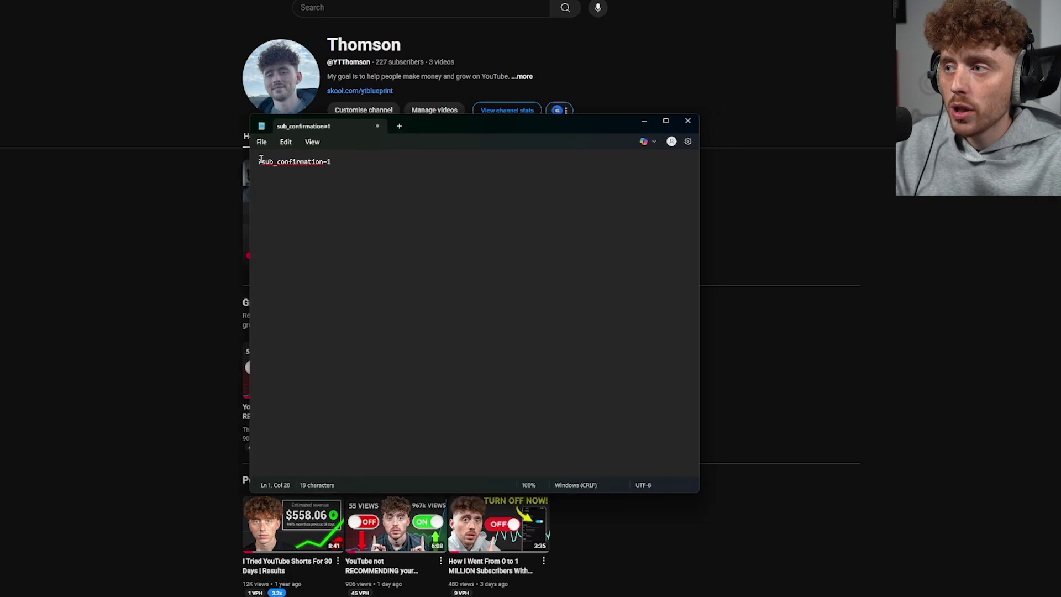
# Paste the channel URL into Notepad and append ?sub_confirmation=1 to it.
pyautogui.press('Return')
pyautogui.press('Up')
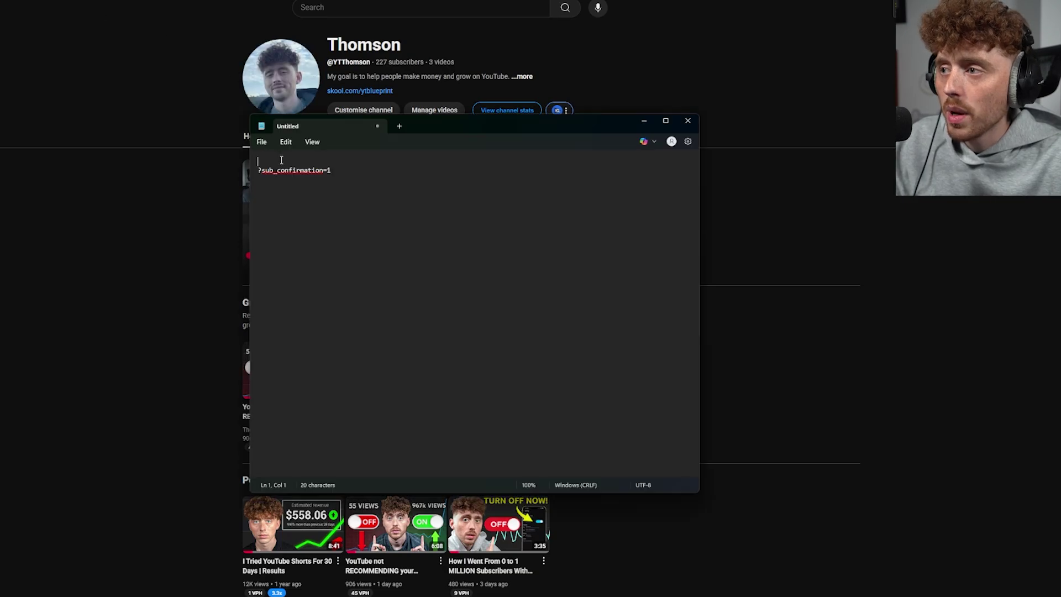
pyautogui.write('https://www.youtube.com/@YTThomson')
pyautogui.moveTo(334, 171); pyautogui.dragTo(259, 173)
pyautogui.hotkey('ctrl', 'c')
pyautogui.press('BackSpace')
pyautogui.press('BackSpace')
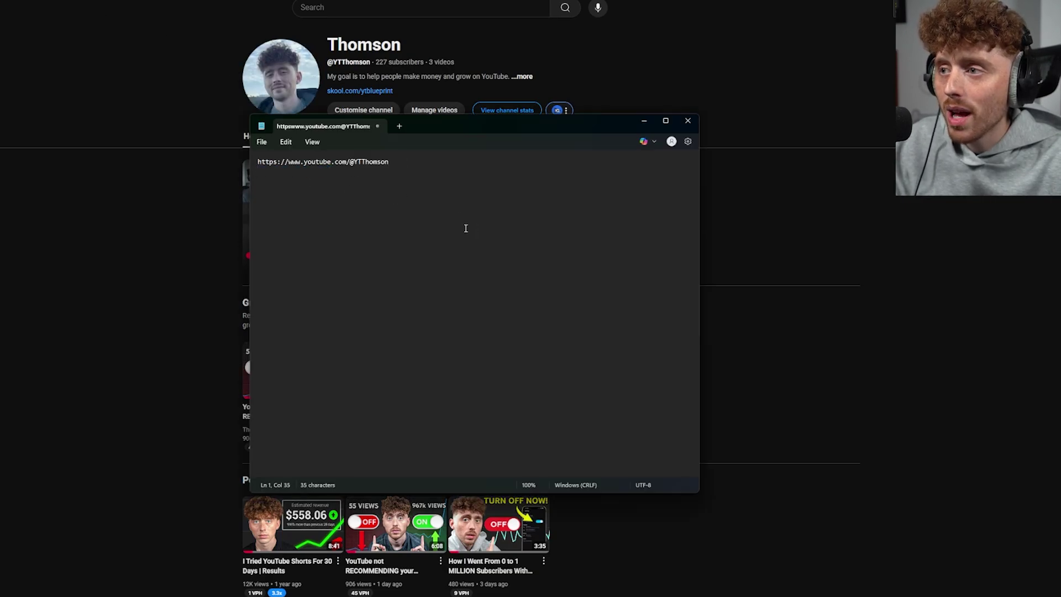
pyautogui.hotkey('ctrl', 'v')
# Select the whole subscribe link and minimise Notepad to reveal the channel page.
pyautogui.click(392, 162)
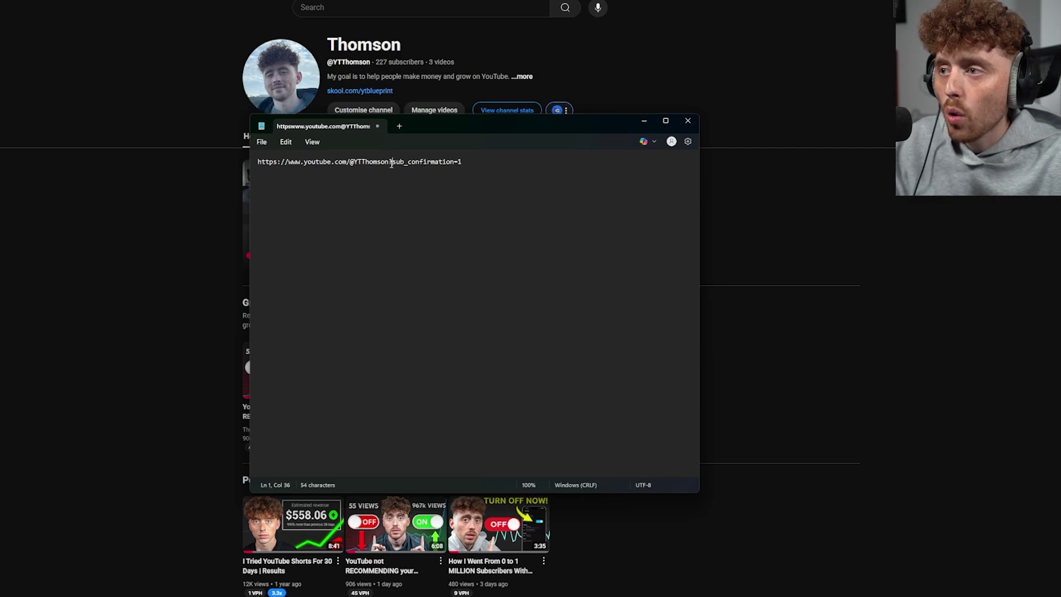
pyautogui.moveTo(391, 162); pyautogui.dragTo(456, 162)
pyautogui.click(488, 162)
pyautogui.hotkey('ctrl', 'a')
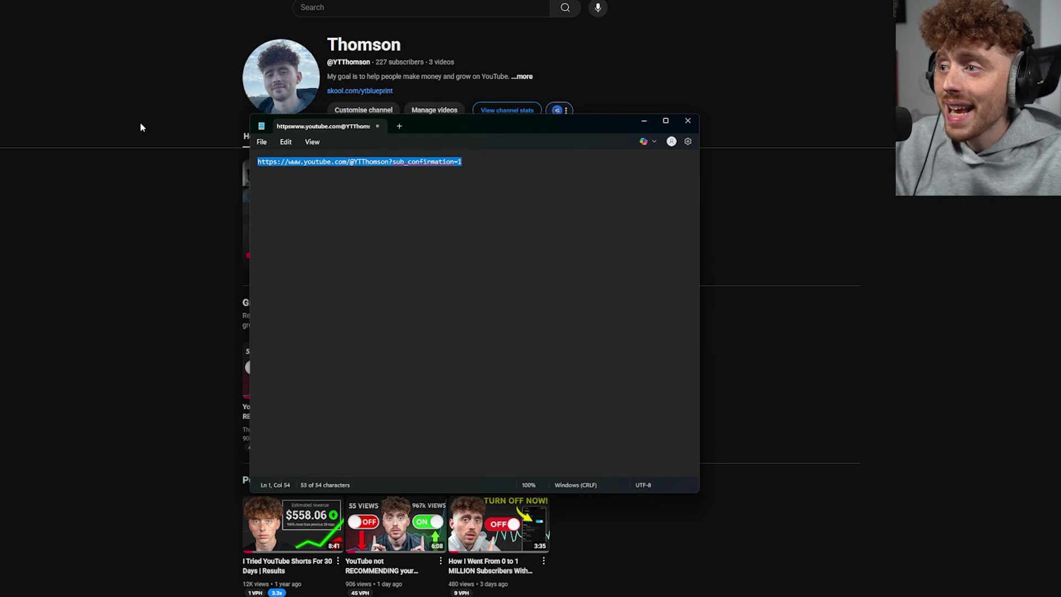
pyautogui.click(450, 78)
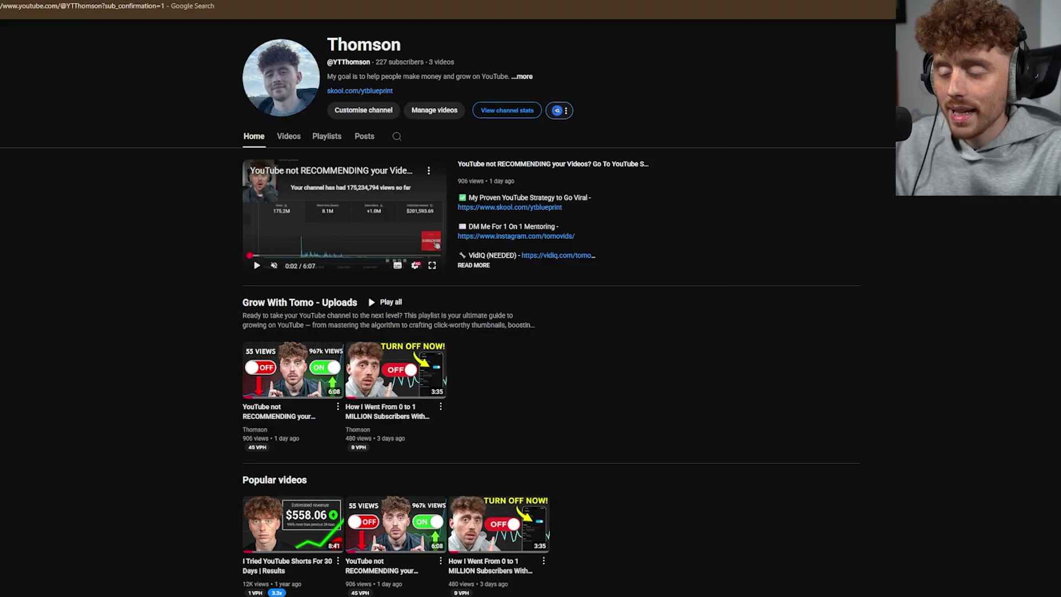
# Load the sub_confirmation subscribe link, cancel its confirmation prompt, then expand the trailer video's full description.
pyautogui.press('Return')
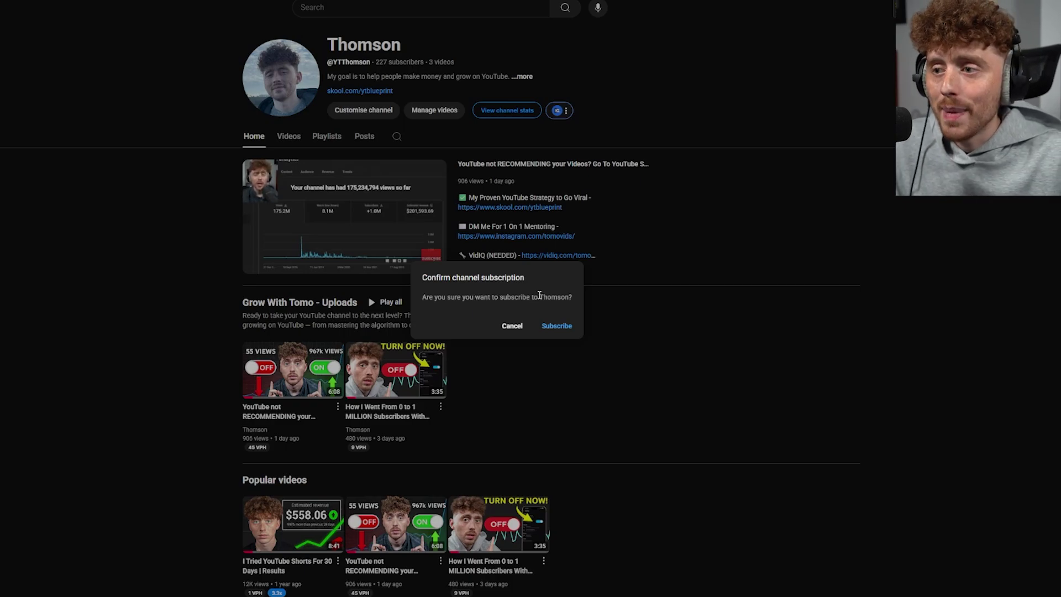
pyautogui.click(506, 326)
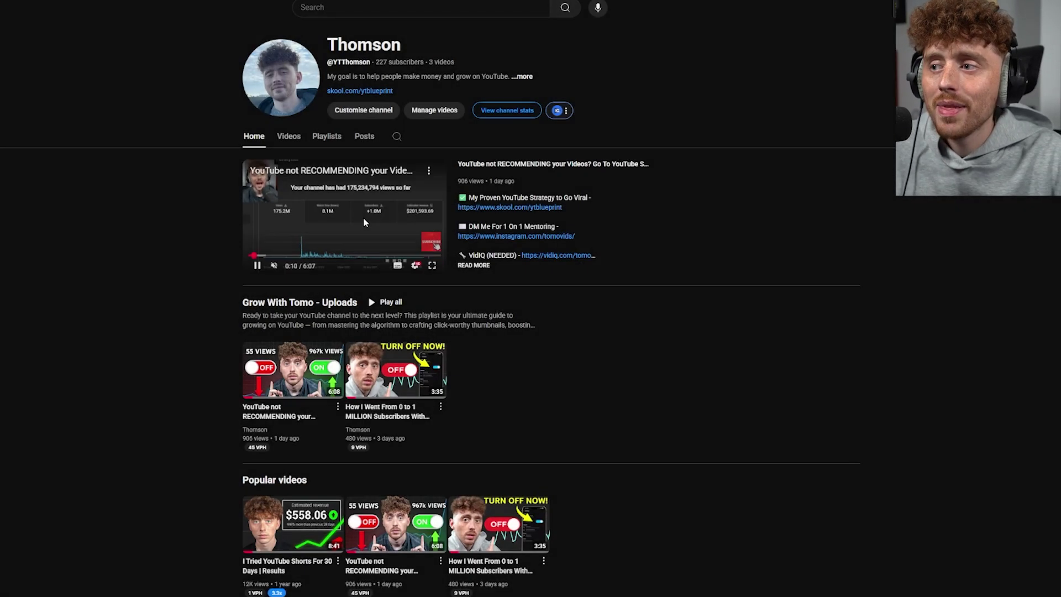
pyautogui.click(364, 222)
pyautogui.moveTo(429, 243)
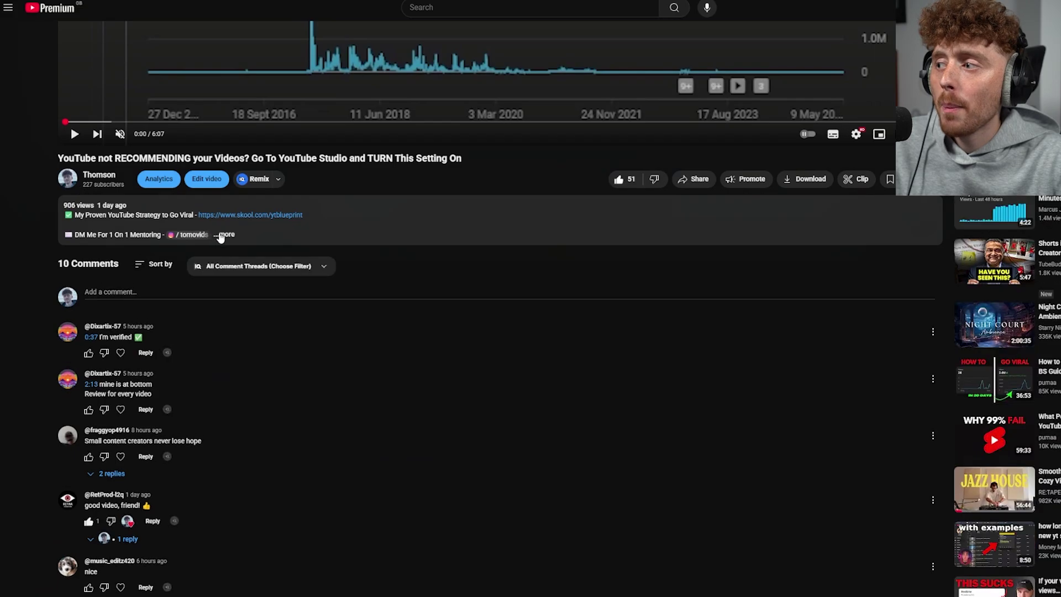
pyautogui.click(223, 234)
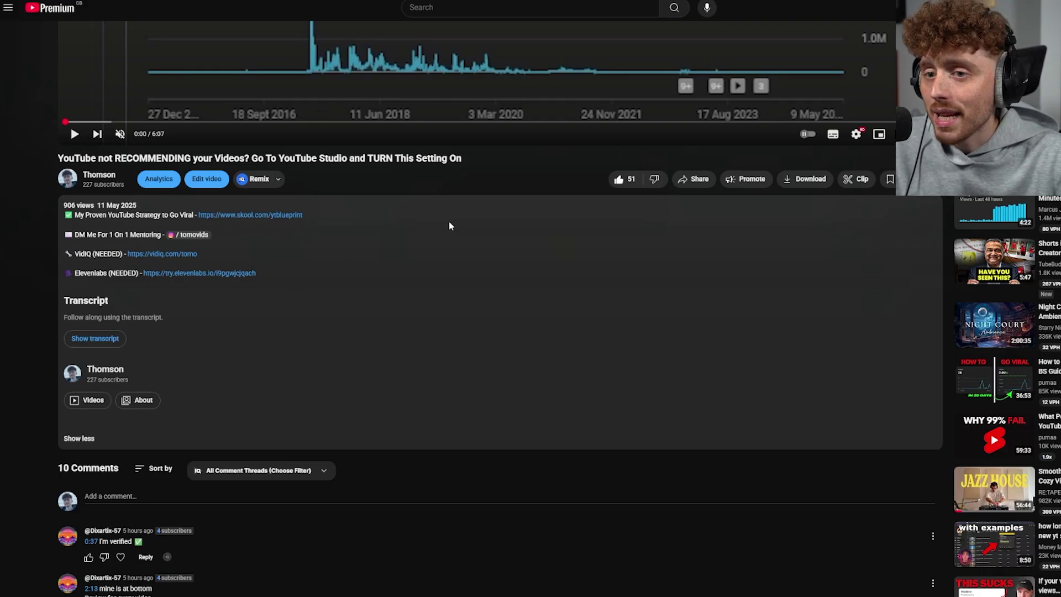
# Leave the trailer's watch page and go to the channel's customisation settings in Studio.
pyautogui.scroll(7, 392, 228)
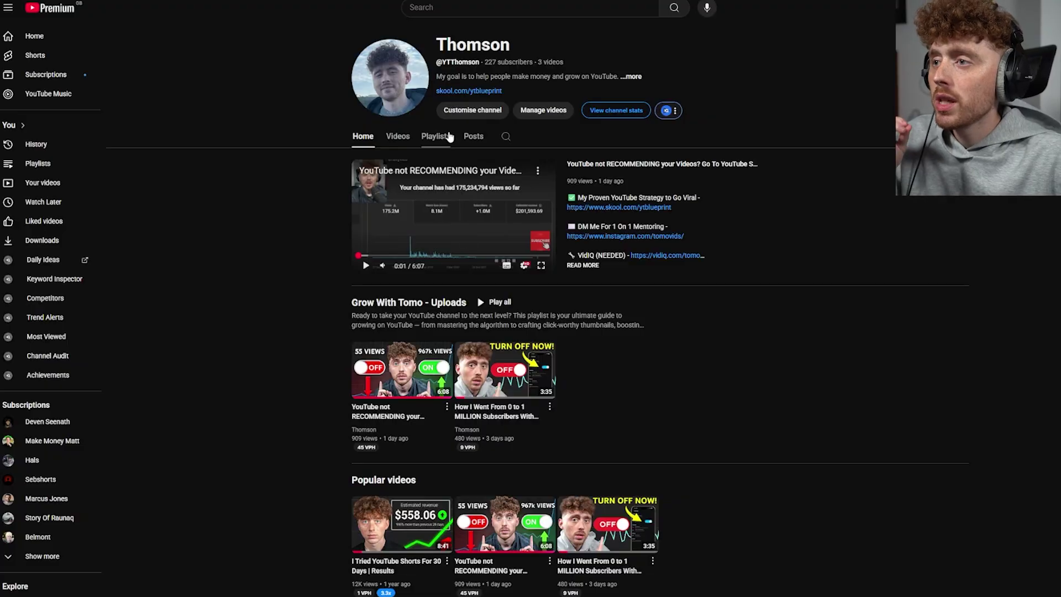
pyautogui.click(470, 175)
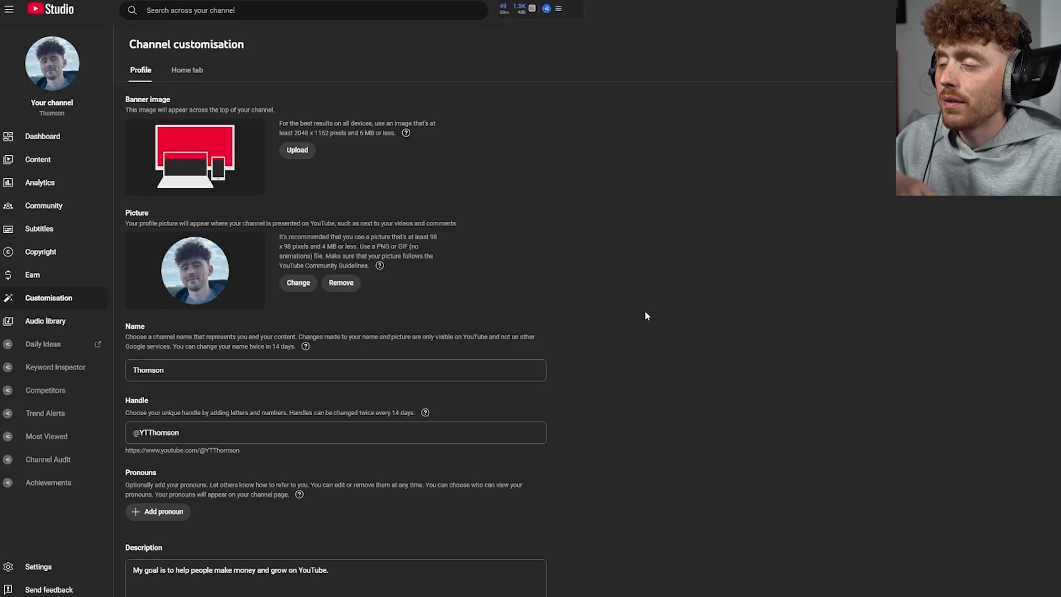
# Remove the old video watermark and upload the red SUBSCRIBE image as the new watermark.
pyautogui.scroll(-7, 645, 310)
pyautogui.moveTo(124, 495); pyautogui.dragTo(186, 495)
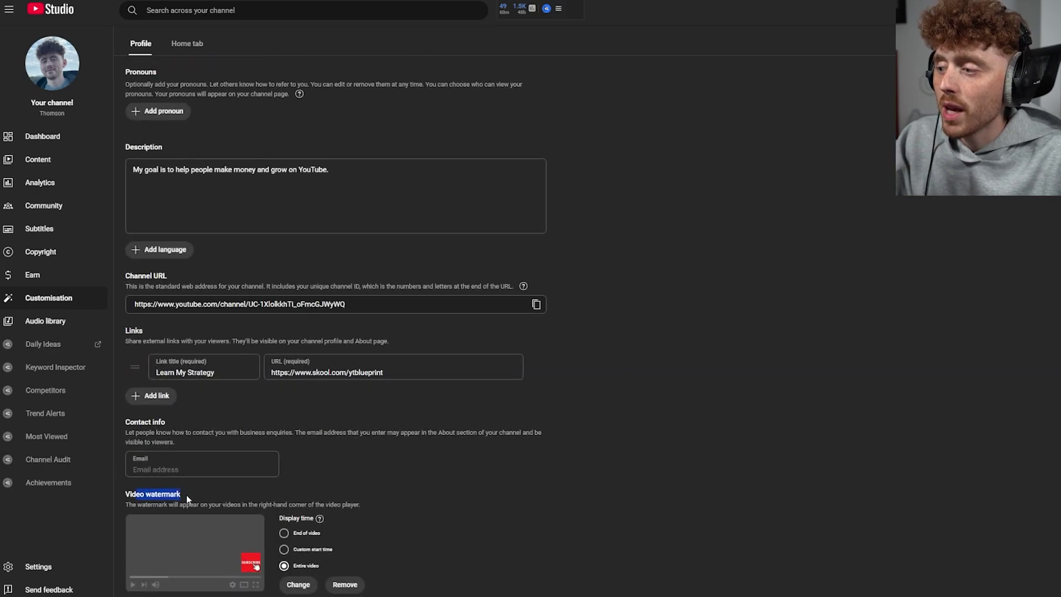
pyautogui.click(224, 487)
pyautogui.click(349, 589)
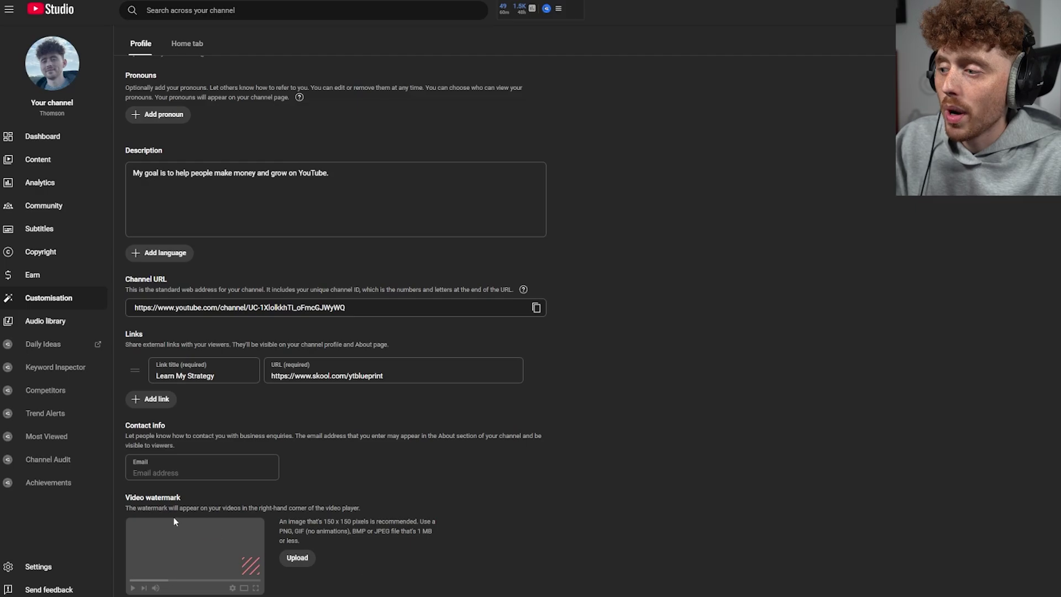
pyautogui.click(299, 558)
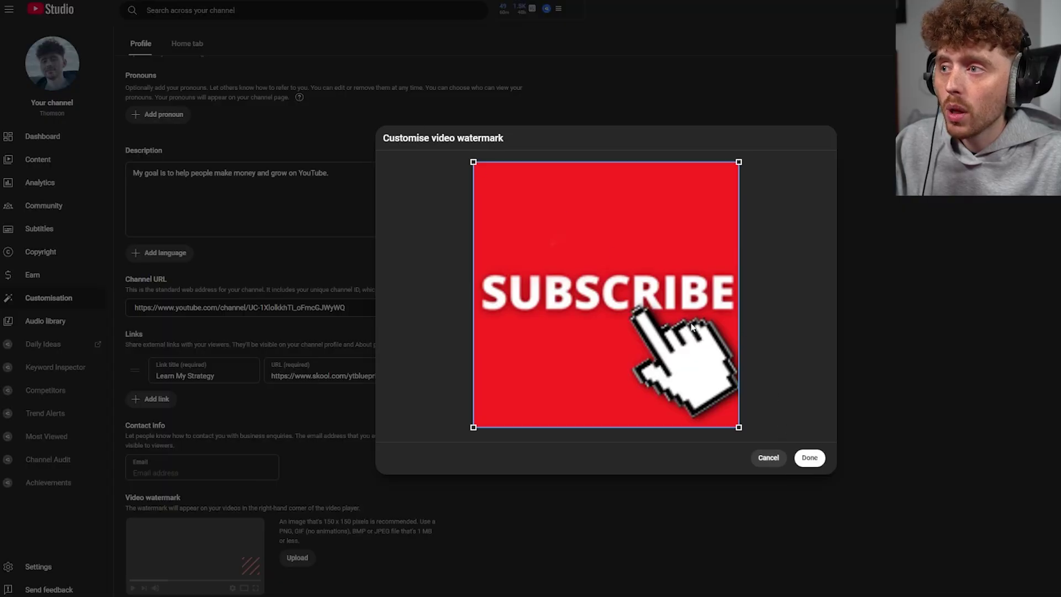
pyautogui.click(816, 460)
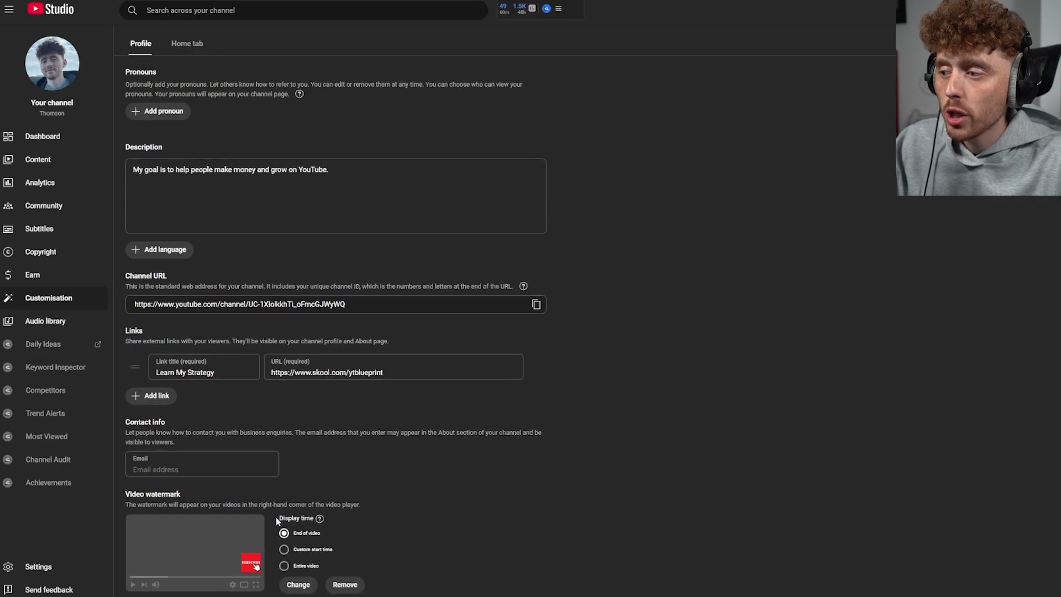
# Set the watermark display time to Entire video and open the newest upload to check it.
pyautogui.moveTo(279, 519); pyautogui.dragTo(314, 519)
pyautogui.click(303, 566)
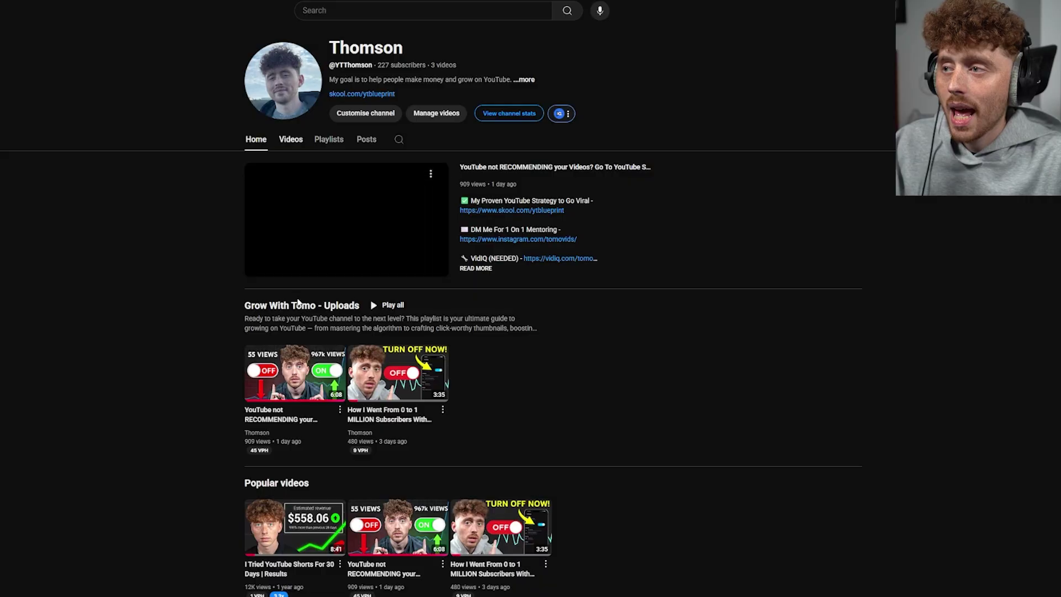
pyautogui.click(291, 139)
pyautogui.click(301, 225)
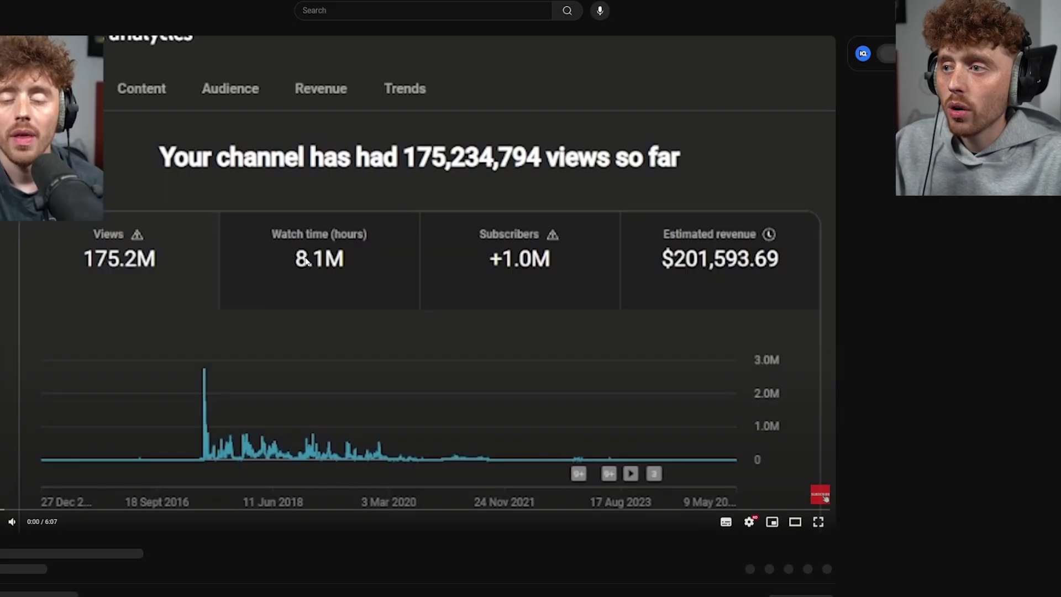
# Check that the SUBSCRIBE watermark shows its subscribe card on the playing video.
pyautogui.moveTo(823, 498)
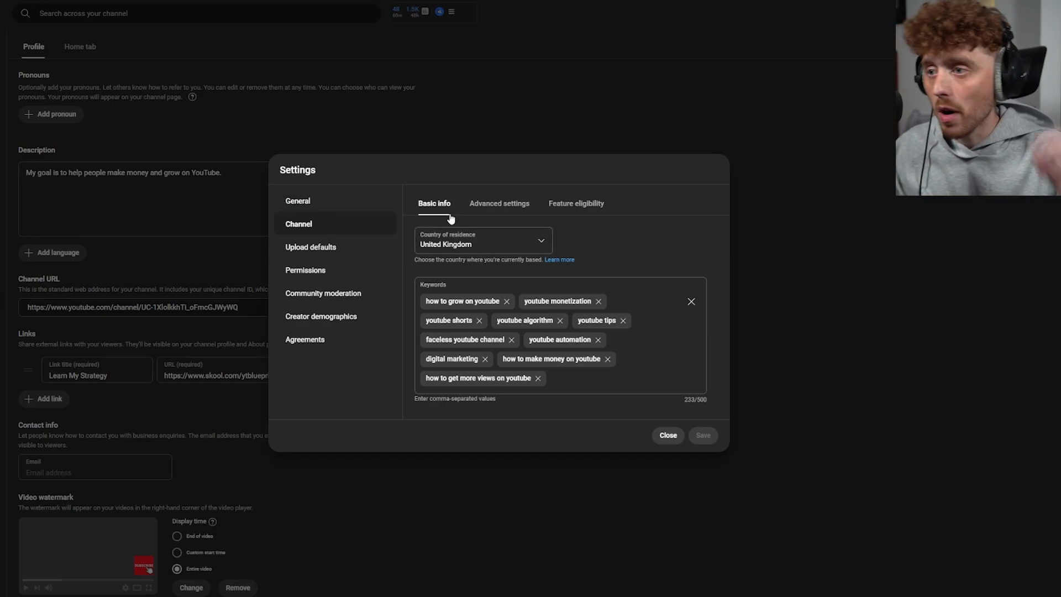
# Review the channel keywords, removing stray text typed into the Keywords box.
pyautogui.click(481, 286)
pyautogui.write('cdvcv')
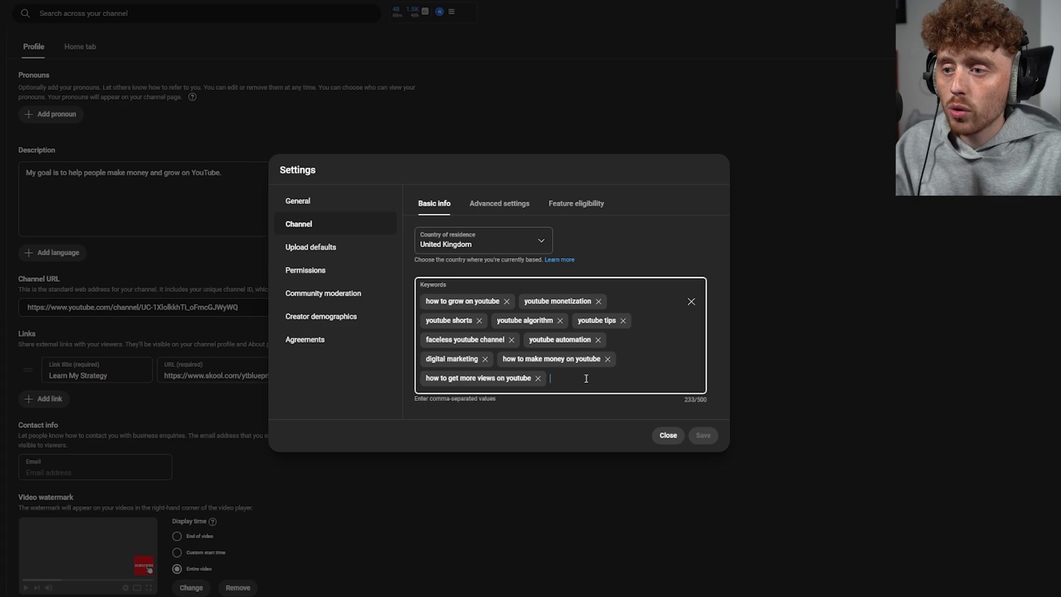
pyautogui.press('BackSpace')
pyautogui.press('BackSpace')
pyautogui.press('BackSpace')
pyautogui.press('BackSpace')
pyautogui.press('BackSpace')
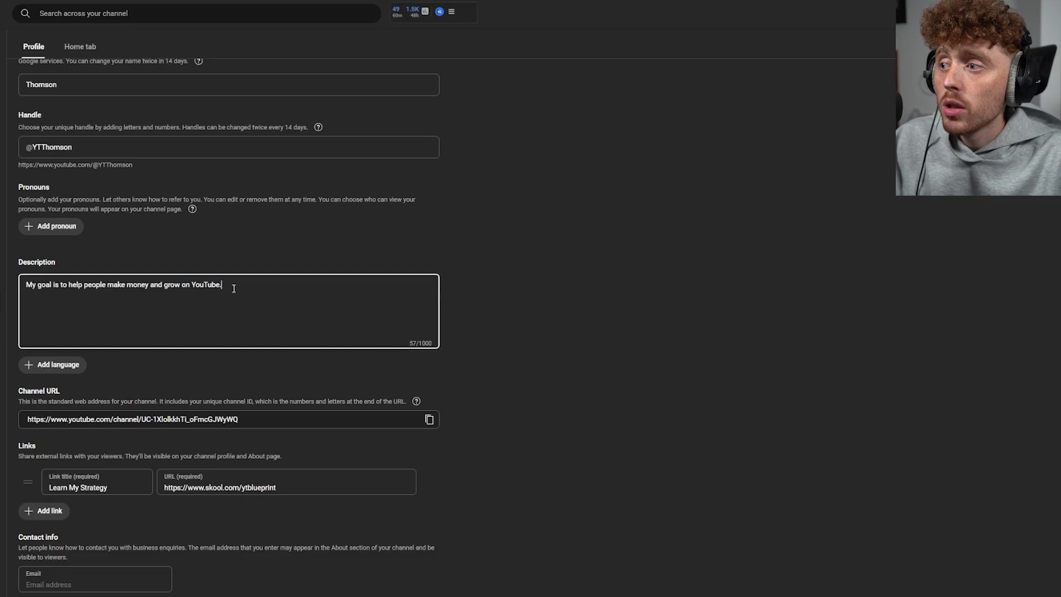
# Select the channel description text, click away, then bring up the Upload defaults settings.
pyautogui.hotkey('ctrl', 'a')
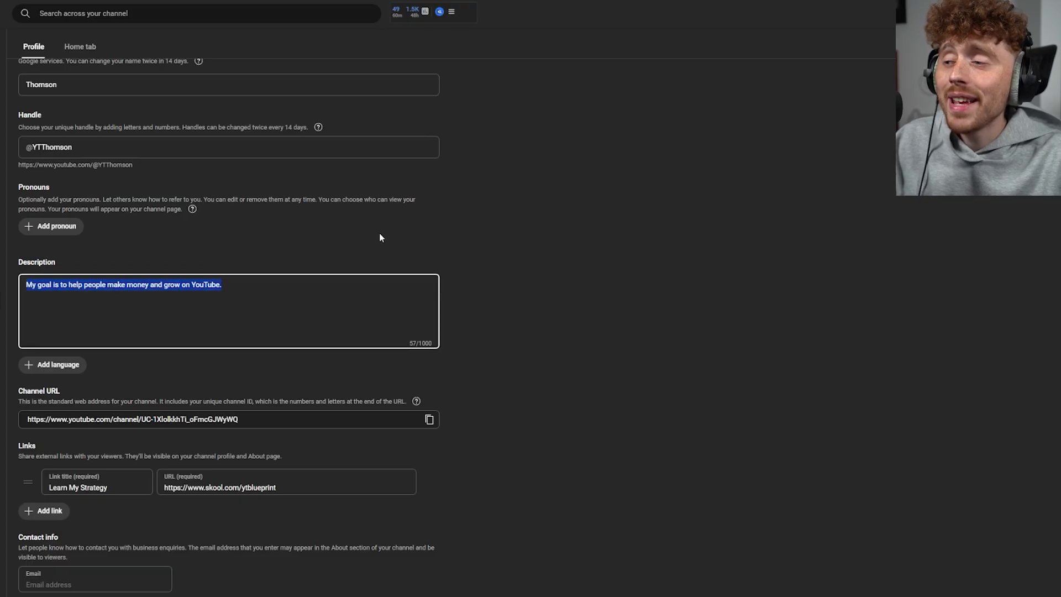
pyautogui.click(395, 235)
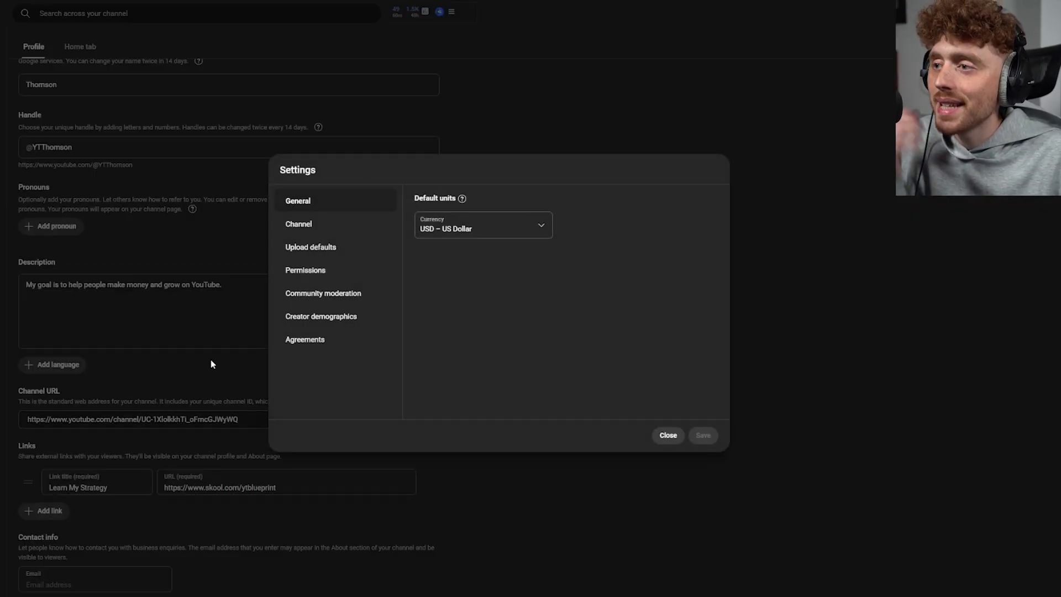
pyautogui.click(311, 249)
# Change the default upload visibility to Unlisted and save the upload defaults.
pyautogui.scroll(-2, 694, 340)
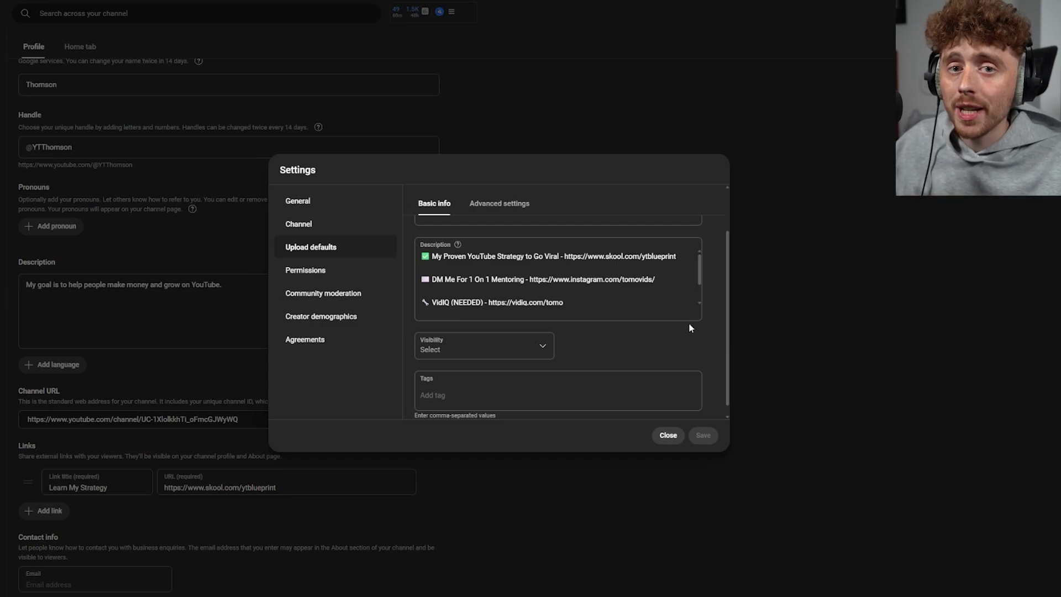
pyautogui.click(469, 355)
pyautogui.scroll(-1, 569, 348)
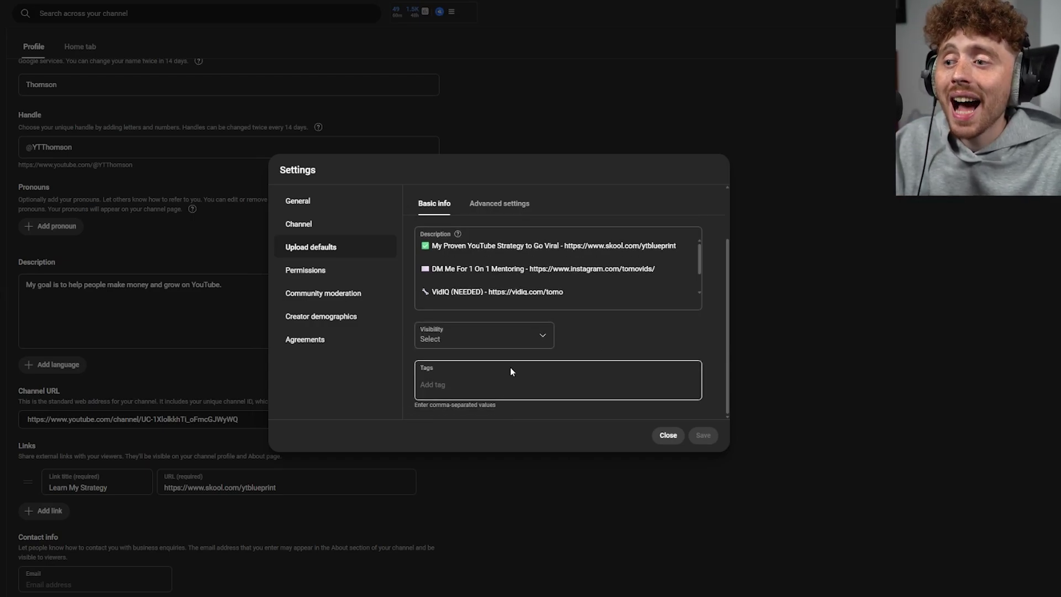
pyautogui.scroll(1, 620, 312)
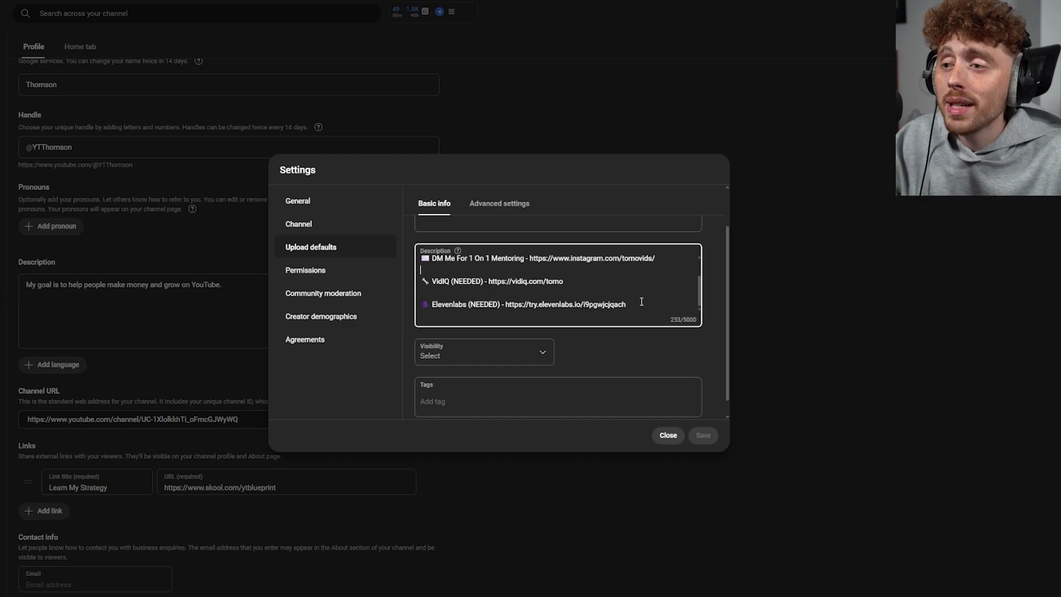
pyautogui.scroll(-1, 644, 326)
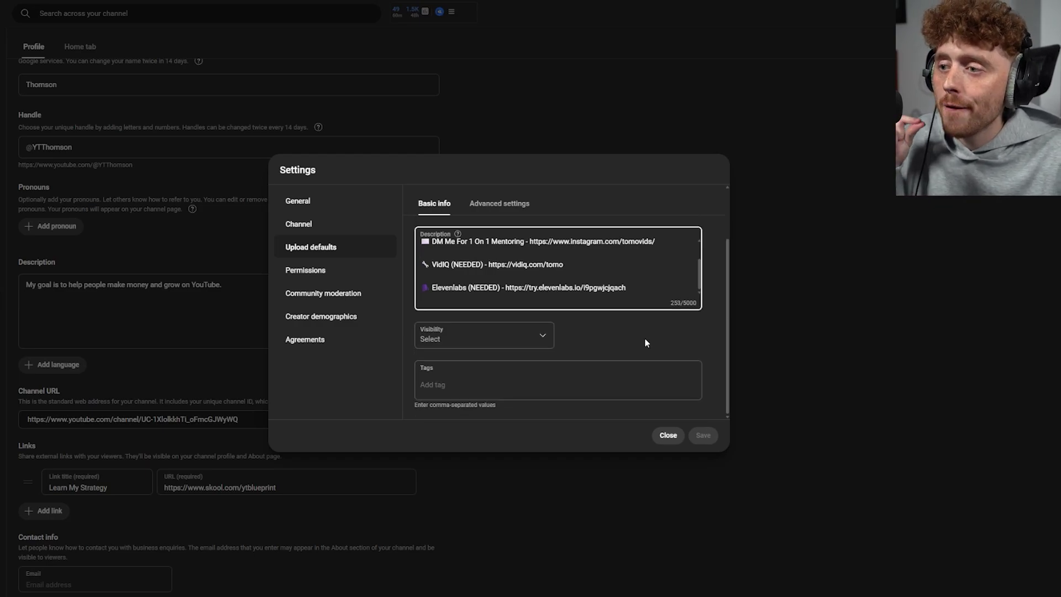
pyautogui.click(450, 347)
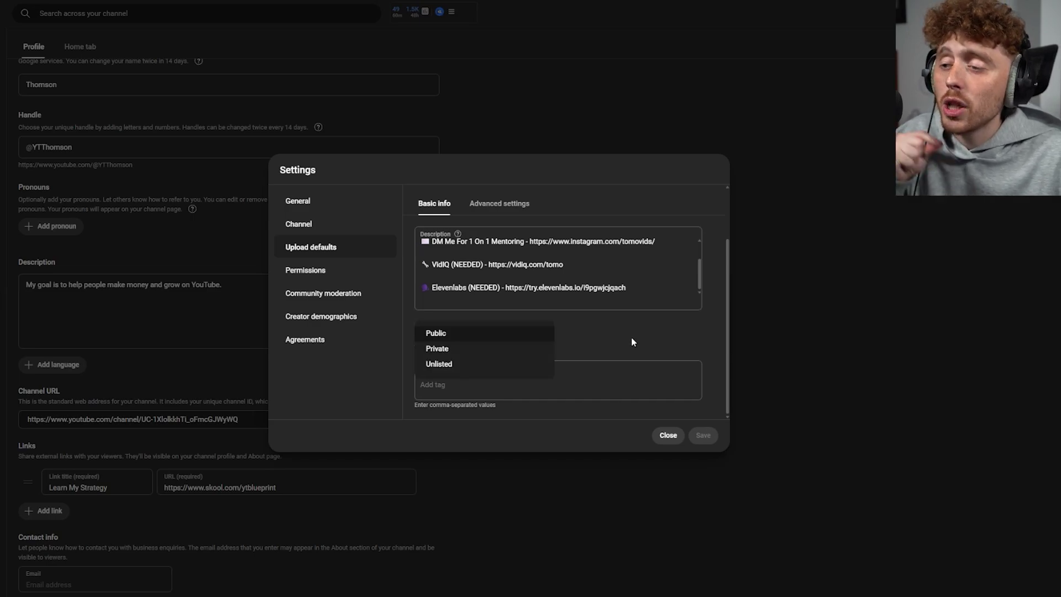
pyautogui.click(445, 364)
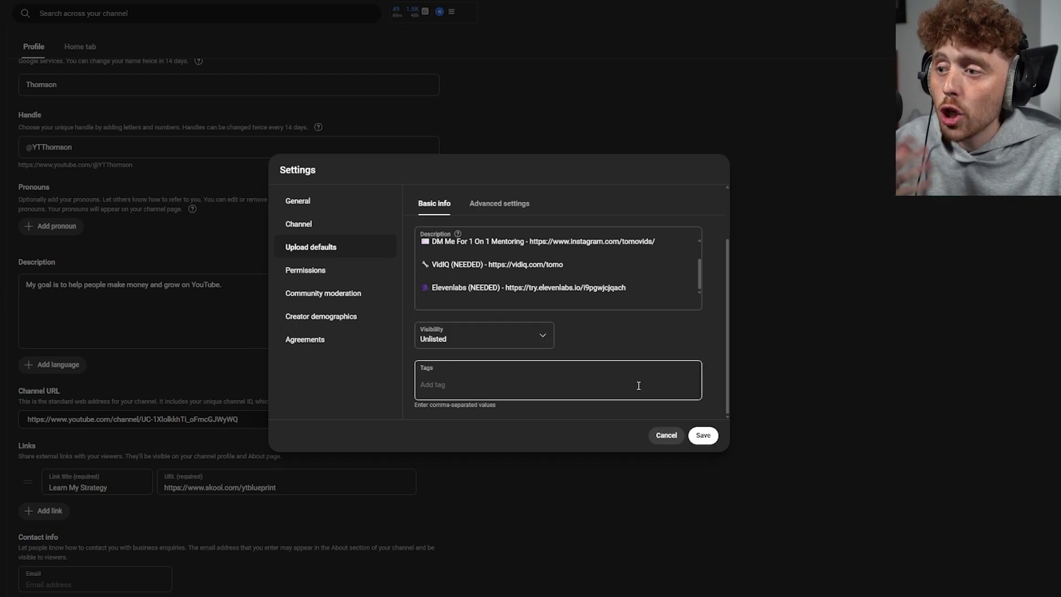
pyautogui.click(704, 435)
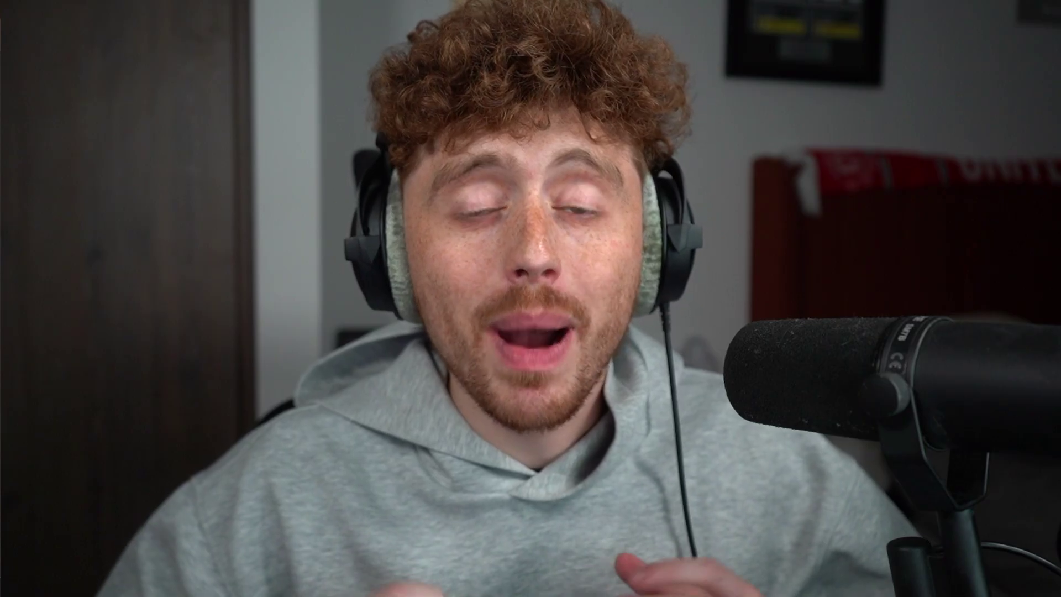
pyautogui.scroll(-1, 694, 442)
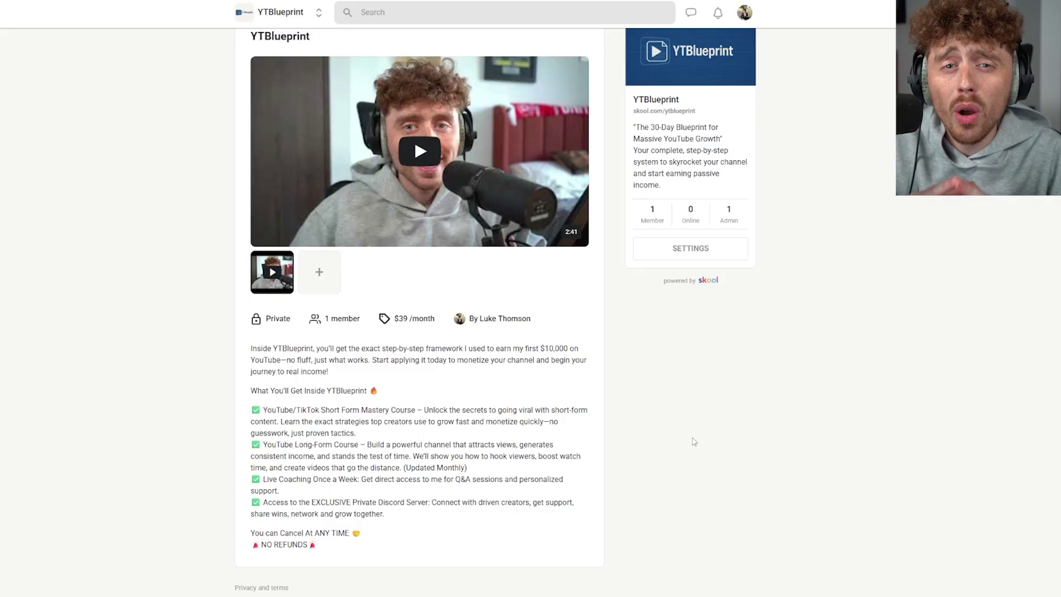